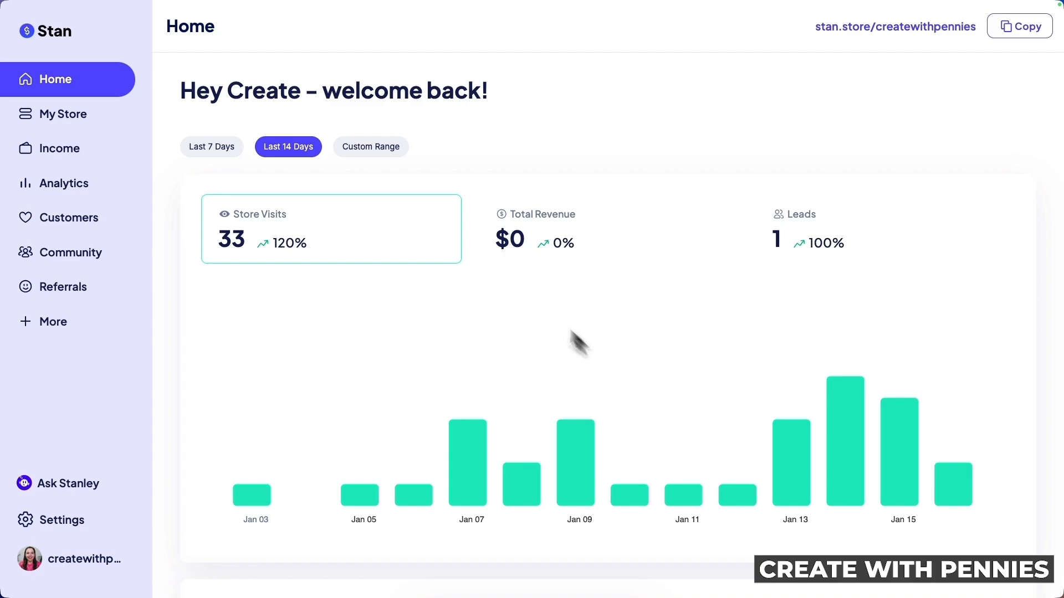
Go to My Store's product list and start adding a new product
click(77, 119)
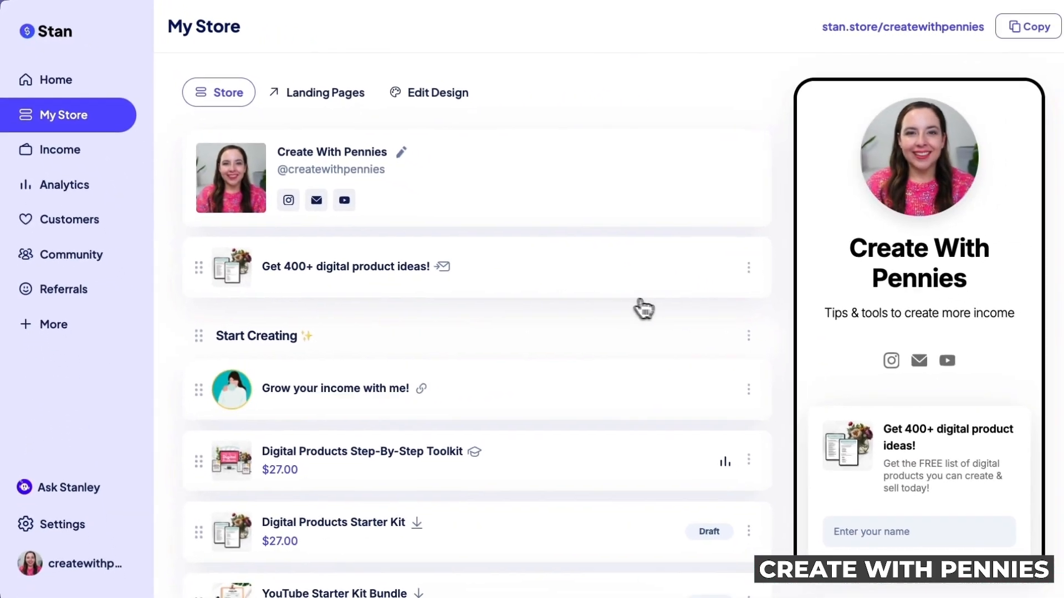
scroll(593, 349, down, 10)
scroll(587, 349, down, 2)
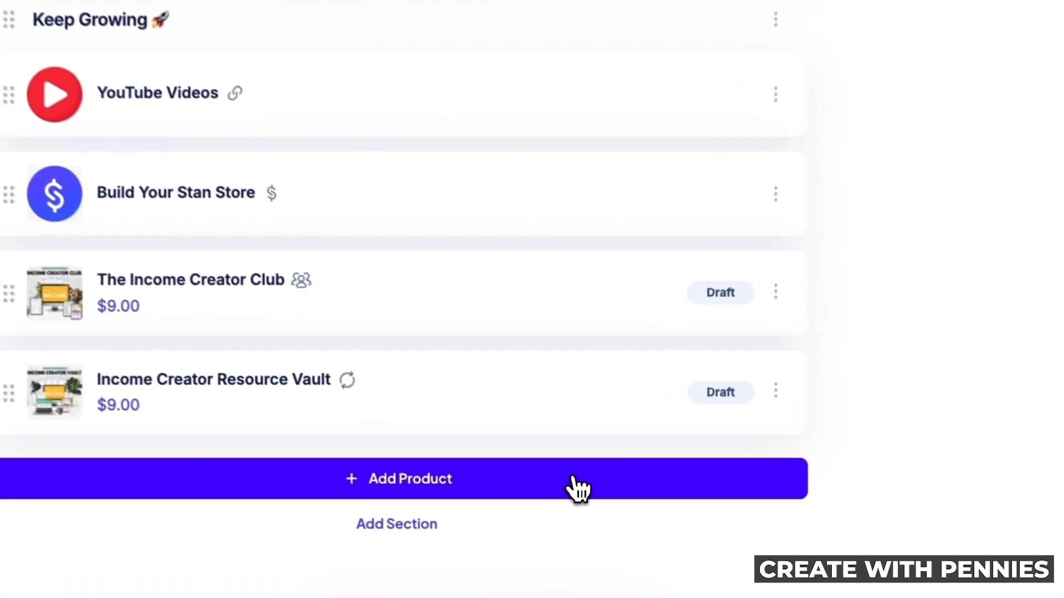
click(601, 515)
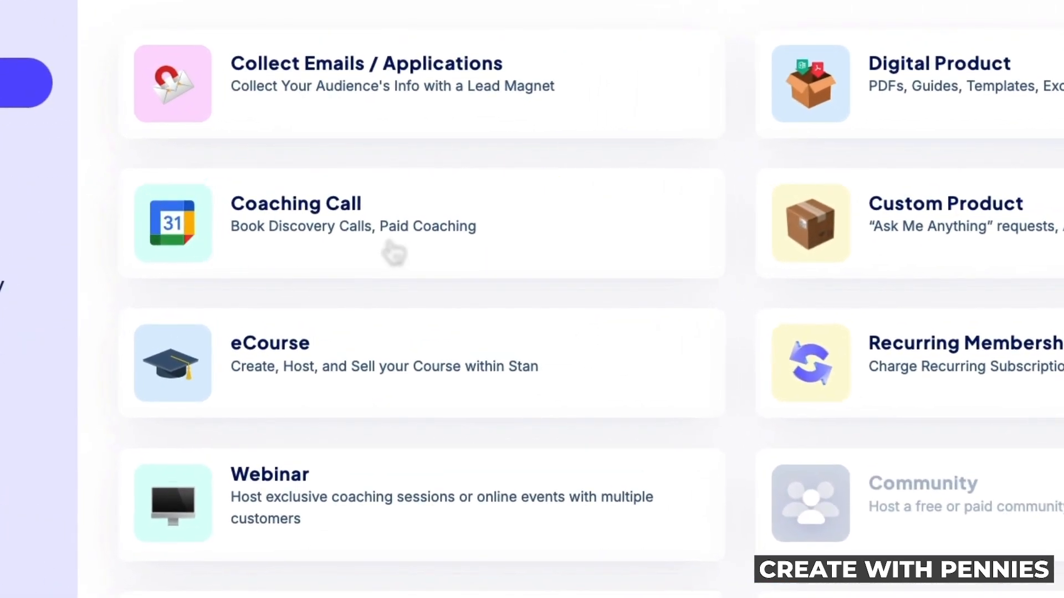
Create a Coaching Call product, keeping its thumbnail in Callout style
click(370, 232)
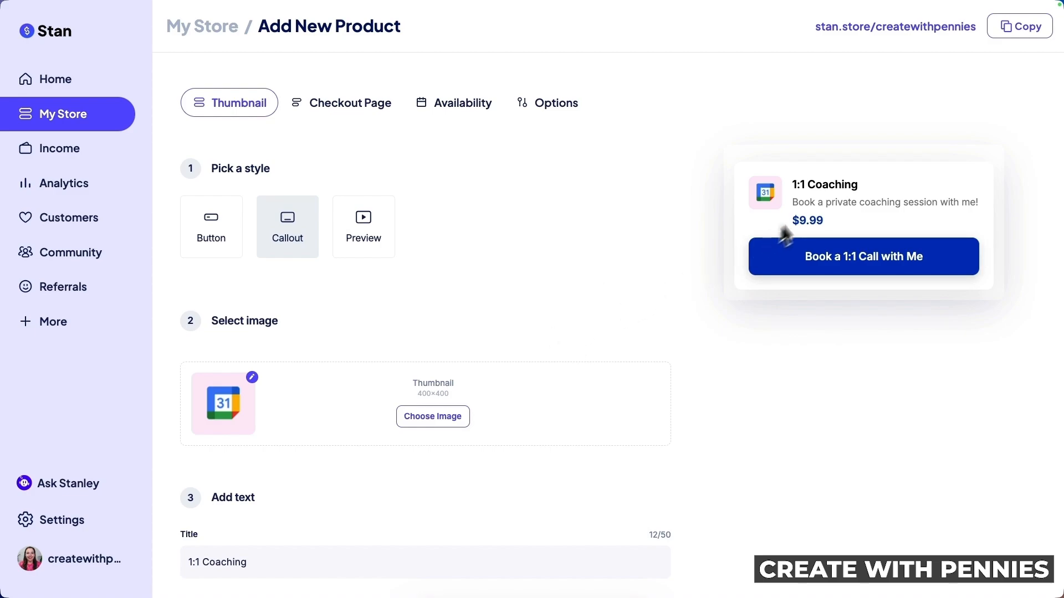
click(211, 229)
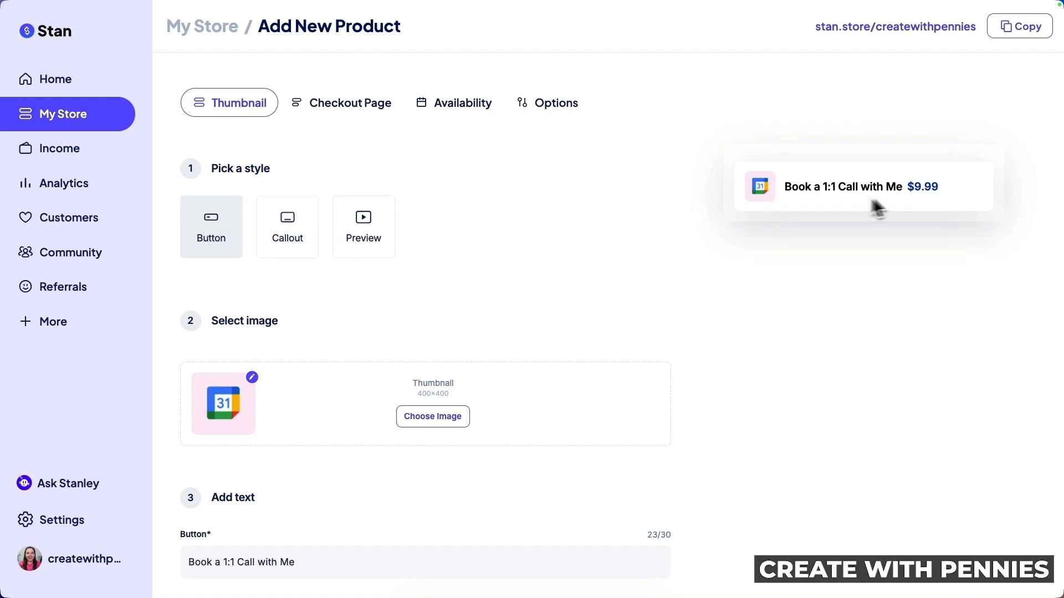
click(285, 223)
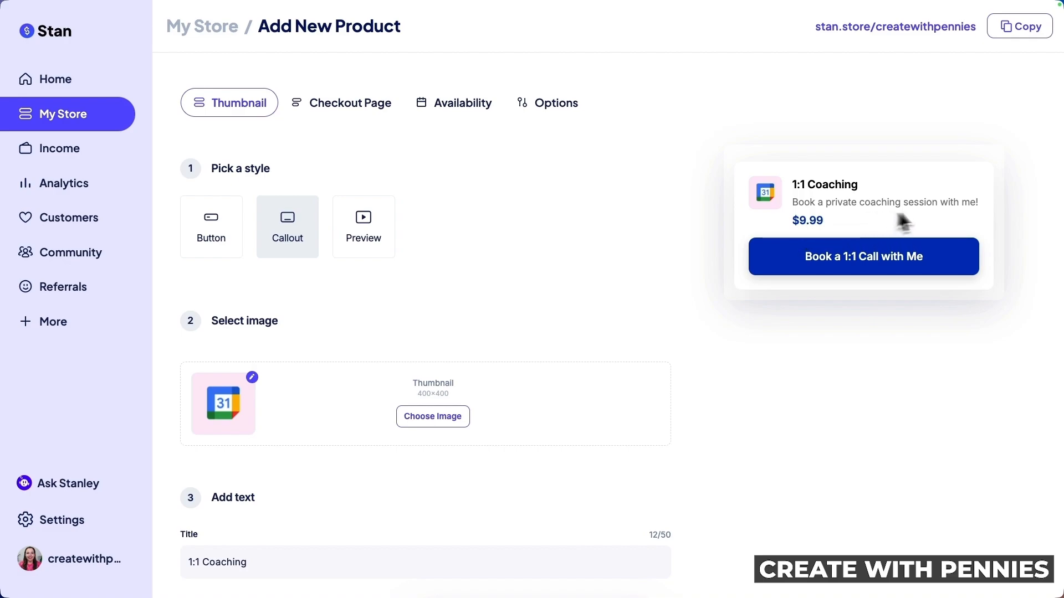
scroll(554, 302, down, 2)
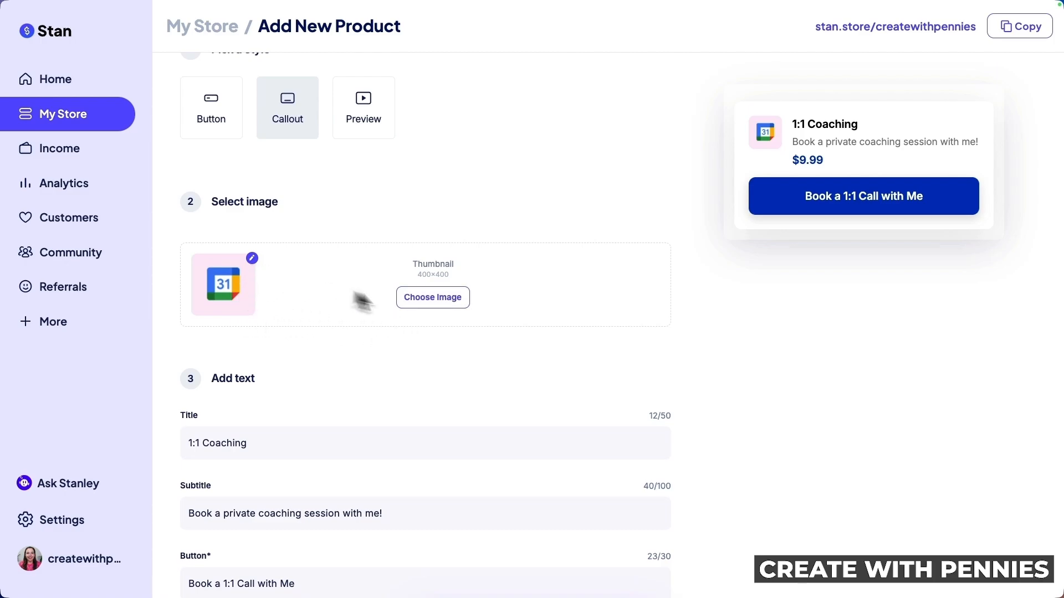
Upload a headshot photo as the product thumbnail and crop it around the face
click(444, 307)
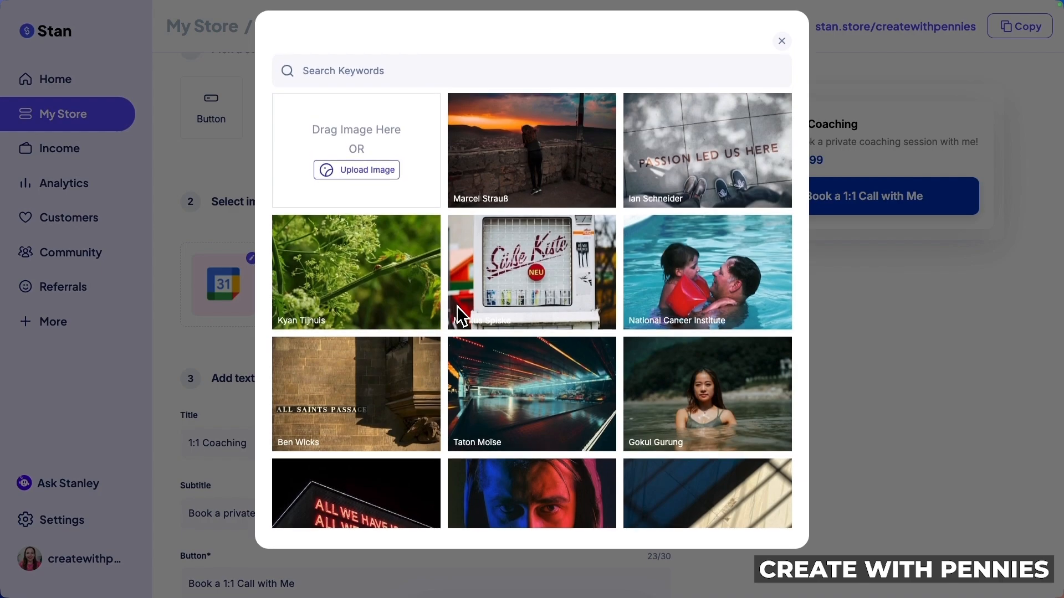
scroll(487, 380, down, 10)
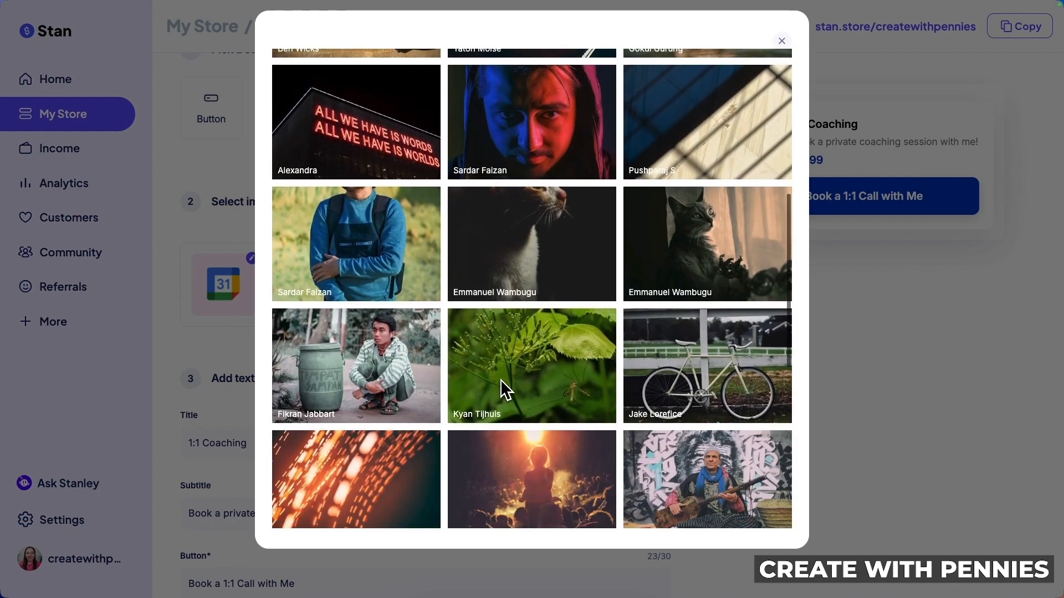
scroll(502, 381, up, 10)
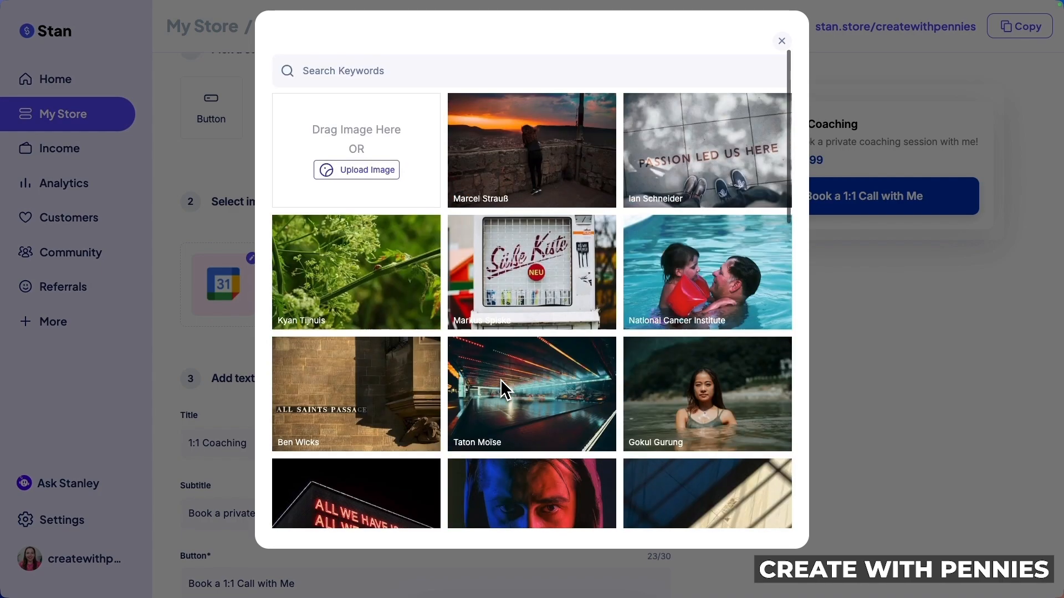
click(386, 178)
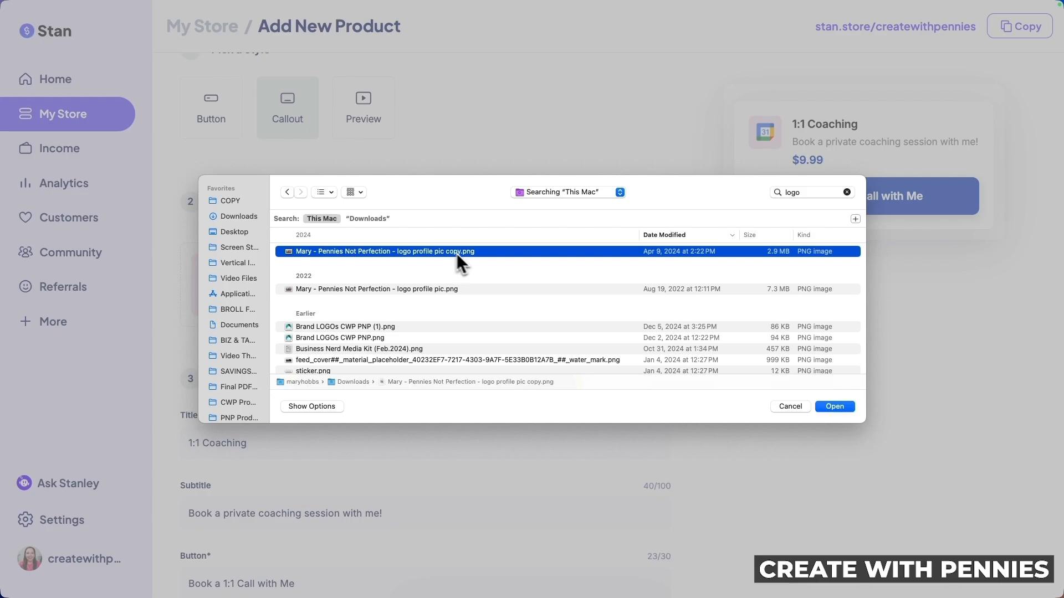
click(833, 406)
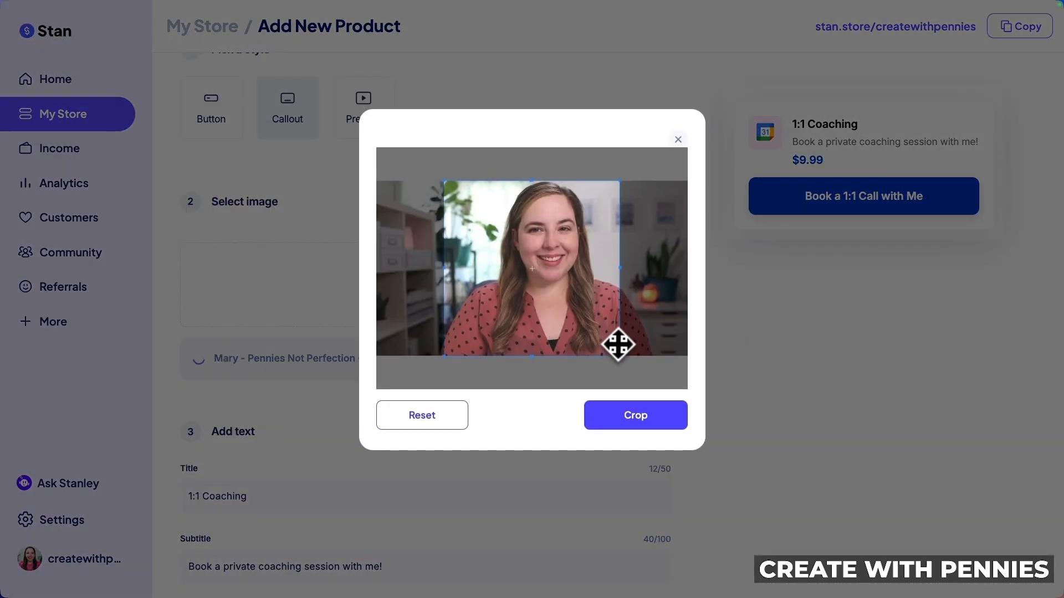
drag(617, 344, 589, 325)
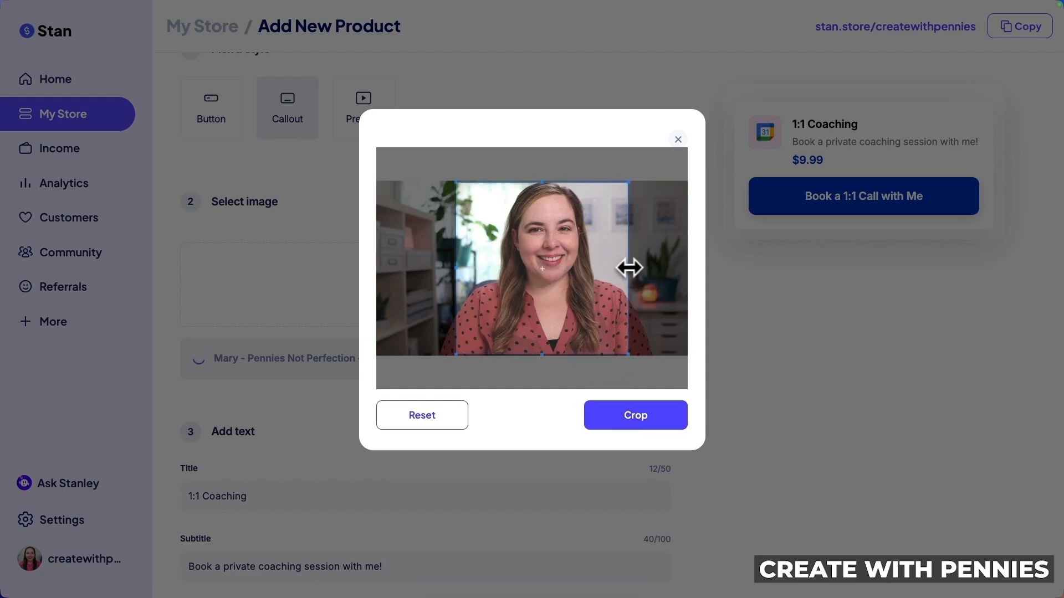
drag(572, 276, 577, 280)
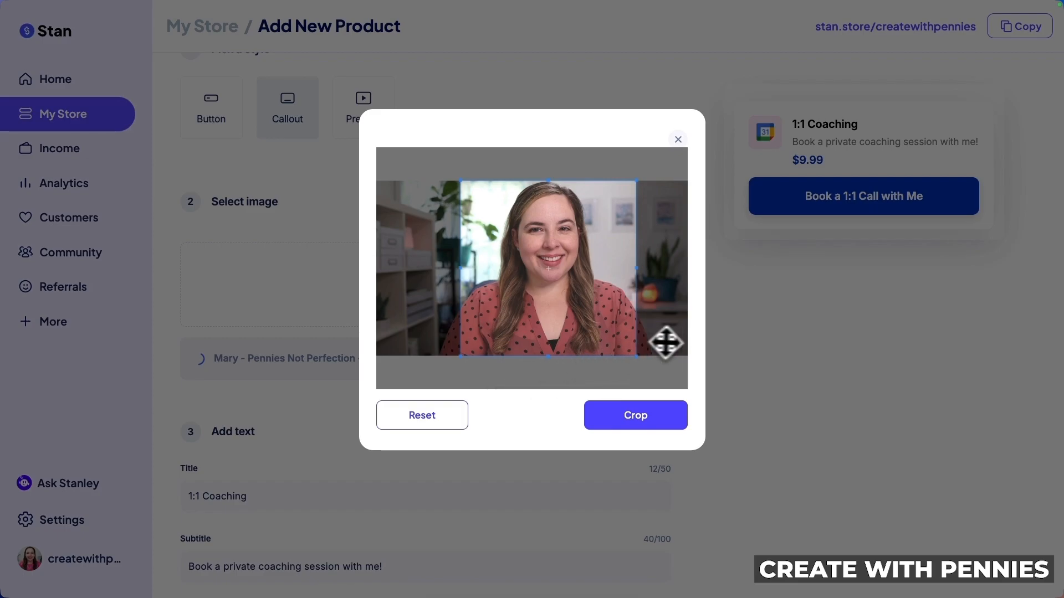
click(649, 416)
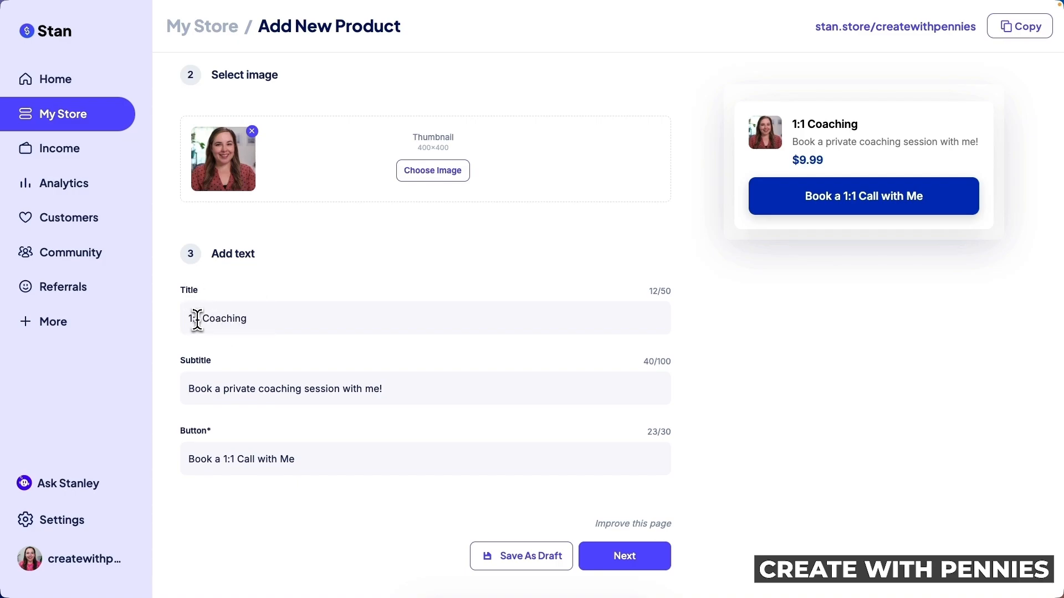
Retitle the product 'YouTube Coaching Power Hour' and change the button text to 'Book A Call'
double_click(200, 319)
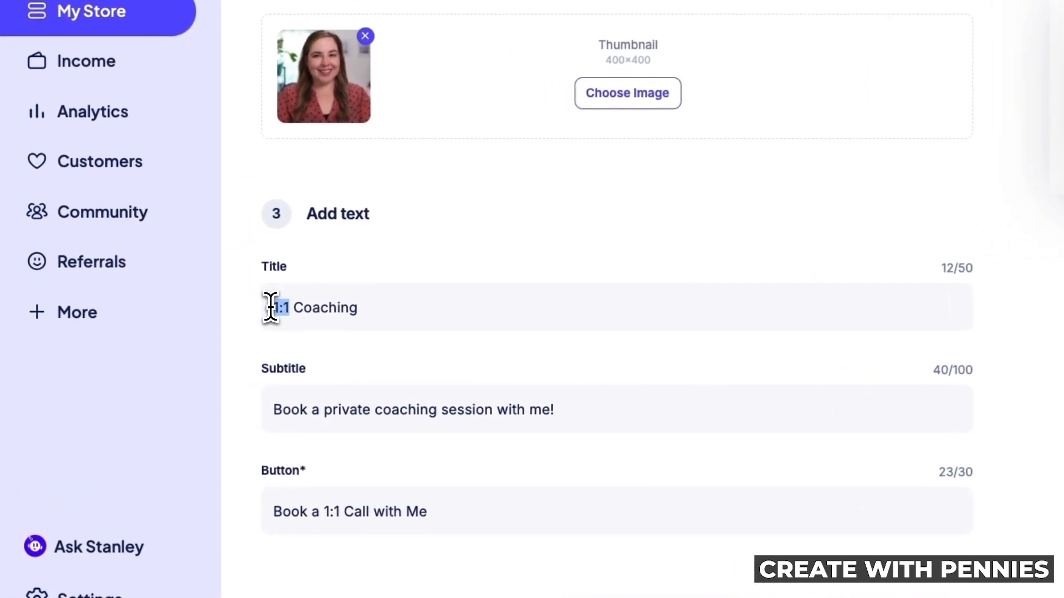
text(YouTube)
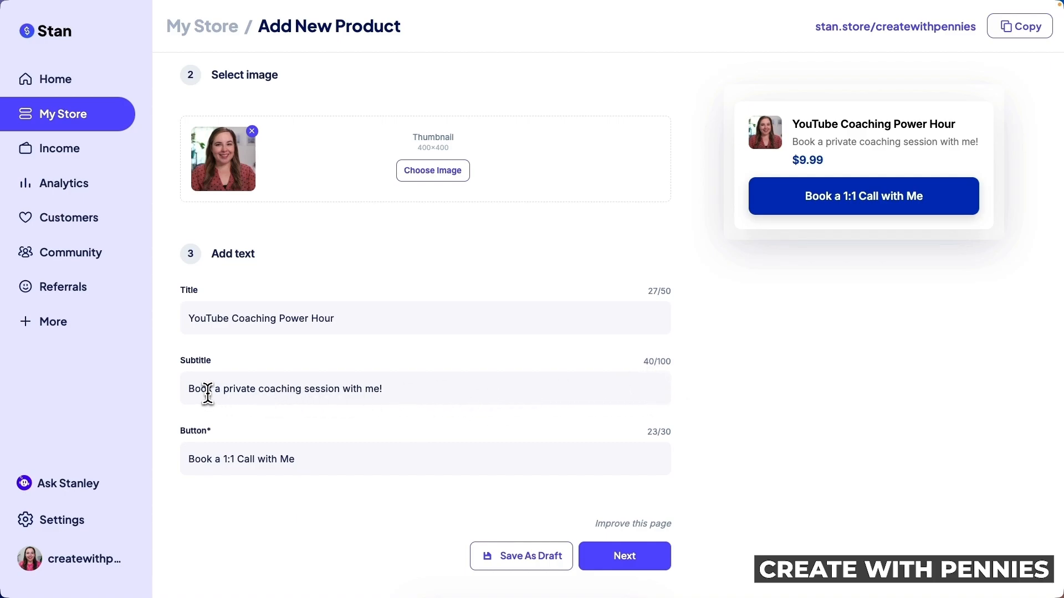
click(398, 391)
key(BackSpace)
text(A)
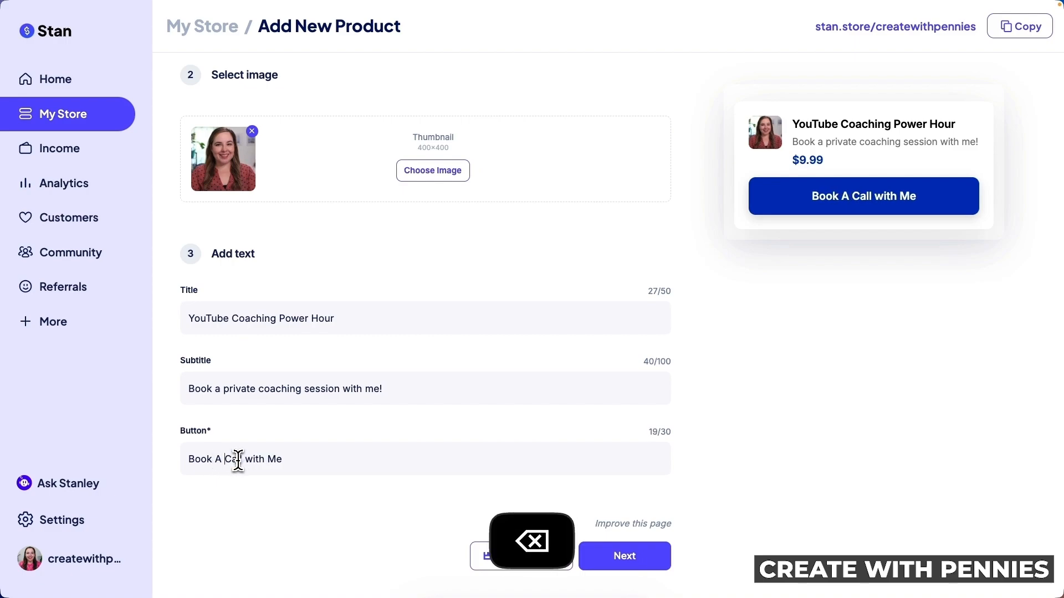
drag(280, 460, 242, 460)
key(BackSpace)
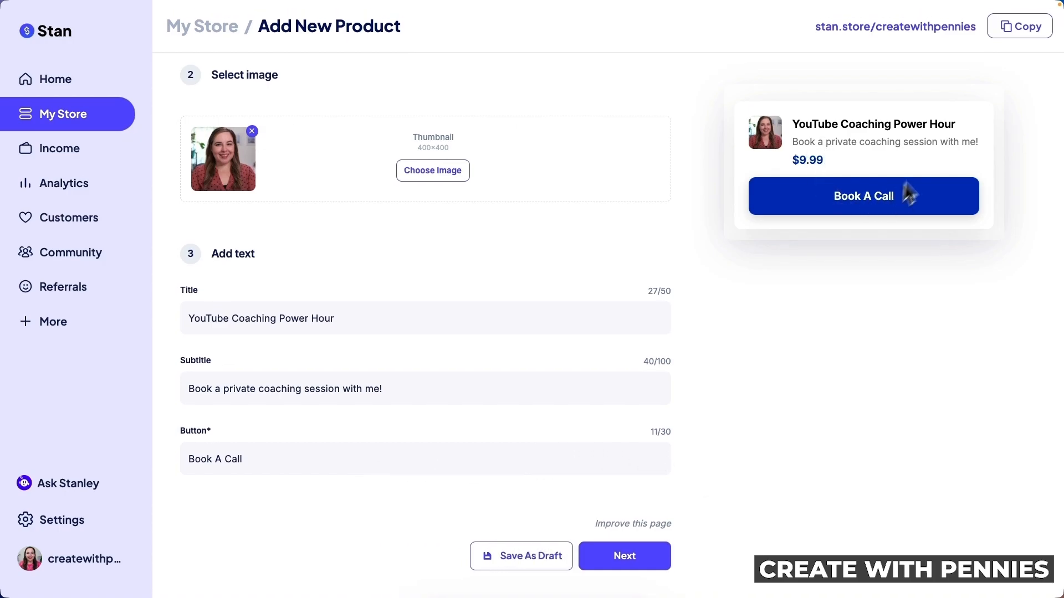
Try the Button thumbnail style, then return to Callout style
scroll(853, 217, up, 5)
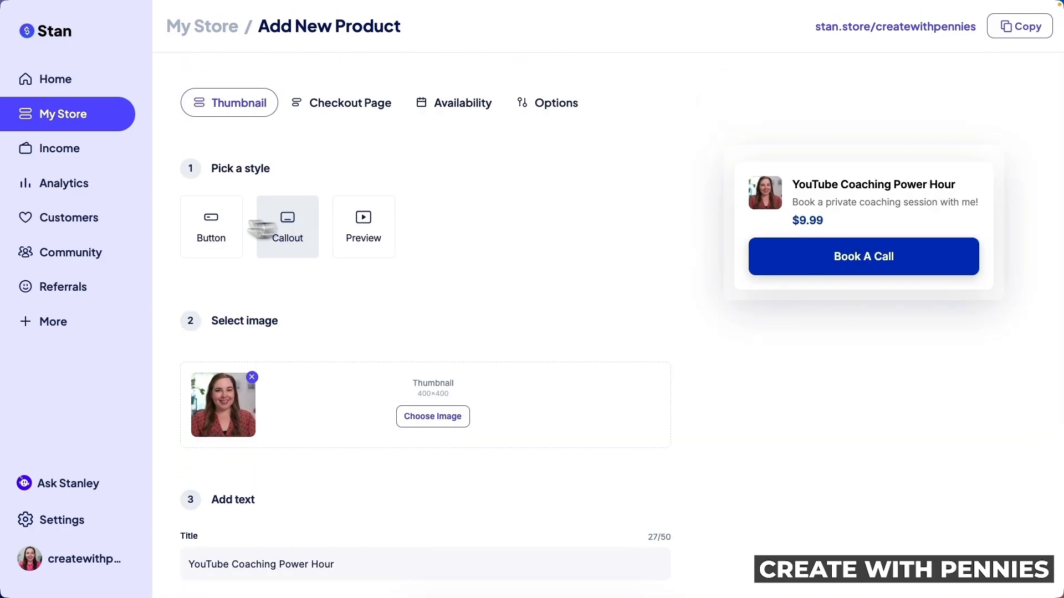
click(230, 229)
click(293, 230)
scroll(756, 373, down, 5)
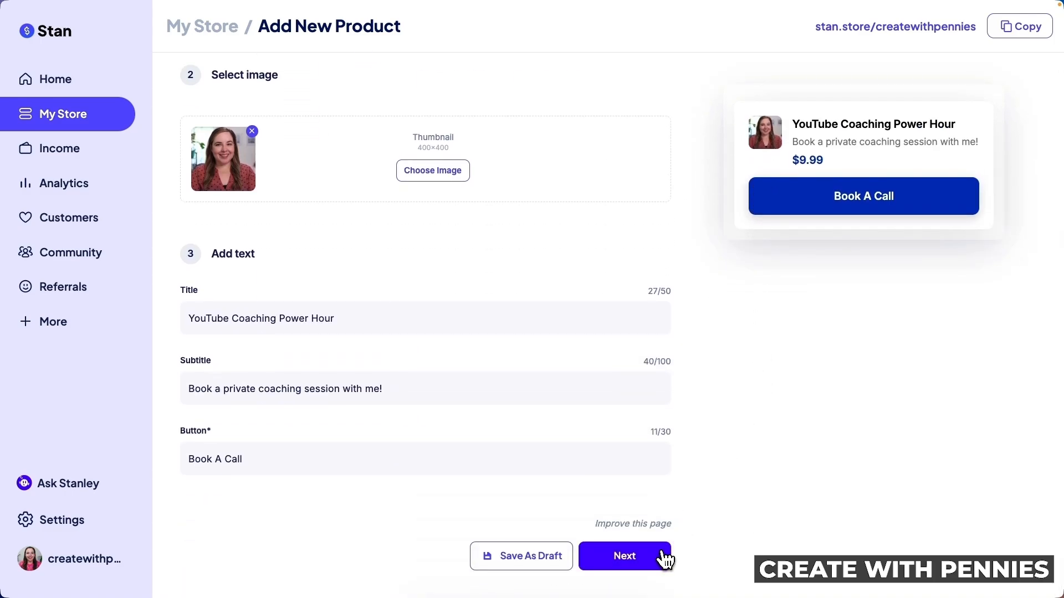
Set the checkout page image to the cropped 'Passion led us here' stock photo
click(663, 557)
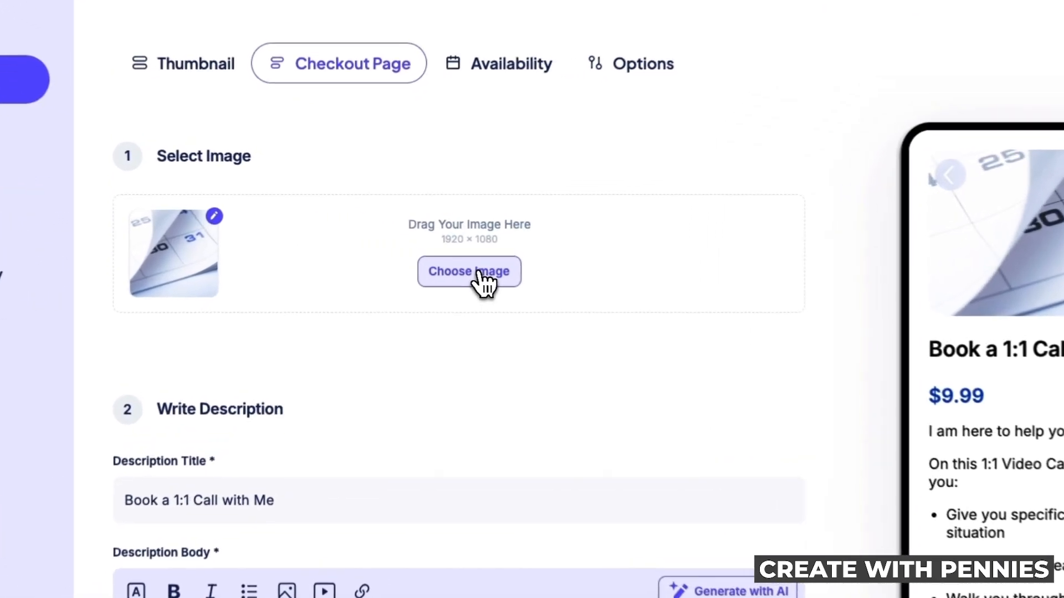
click(443, 257)
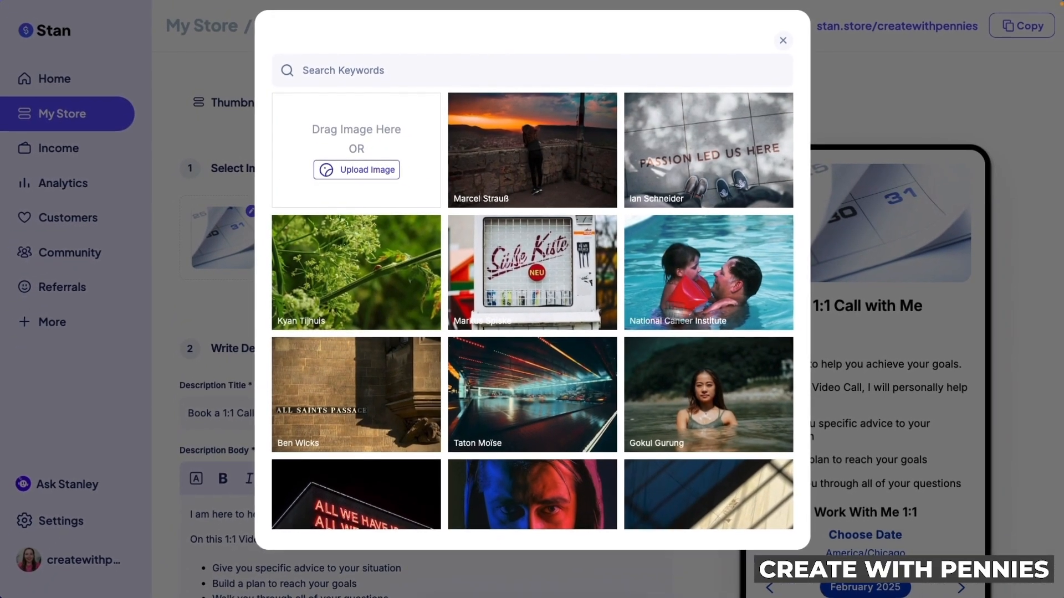
click(724, 133)
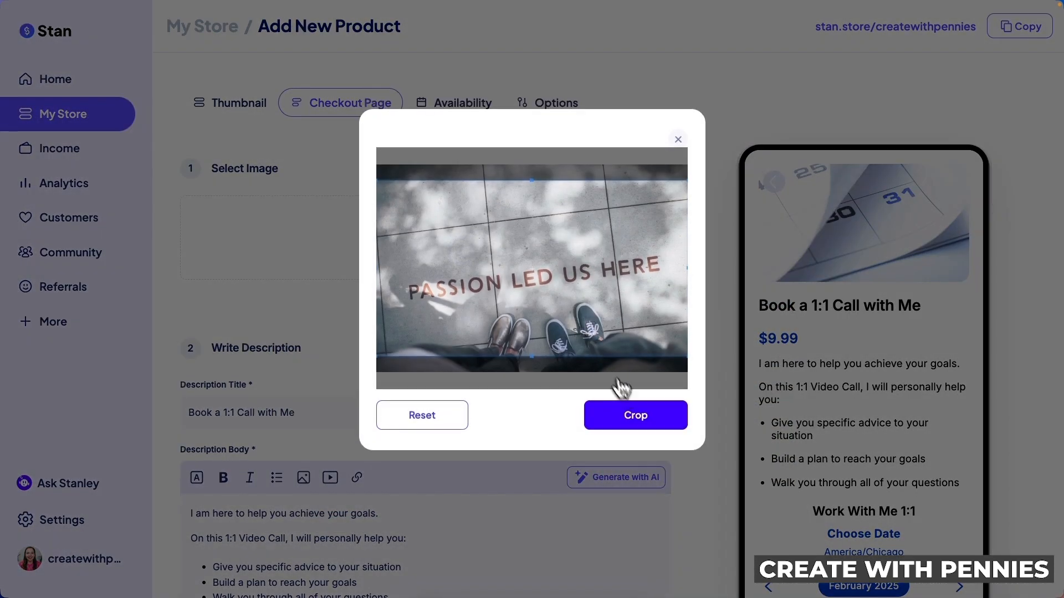
drag(641, 357, 649, 407)
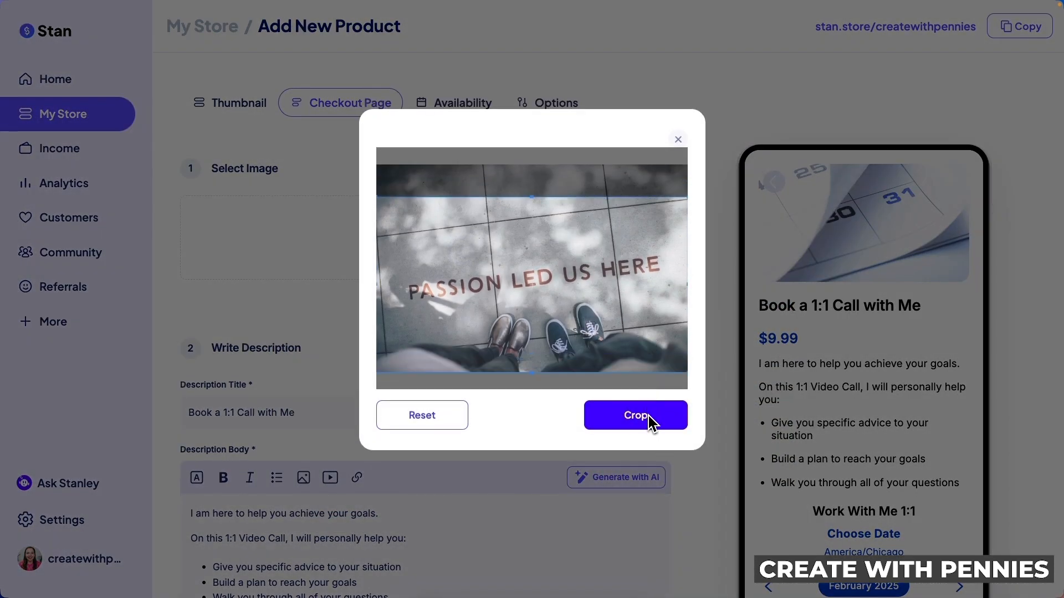
click(643, 416)
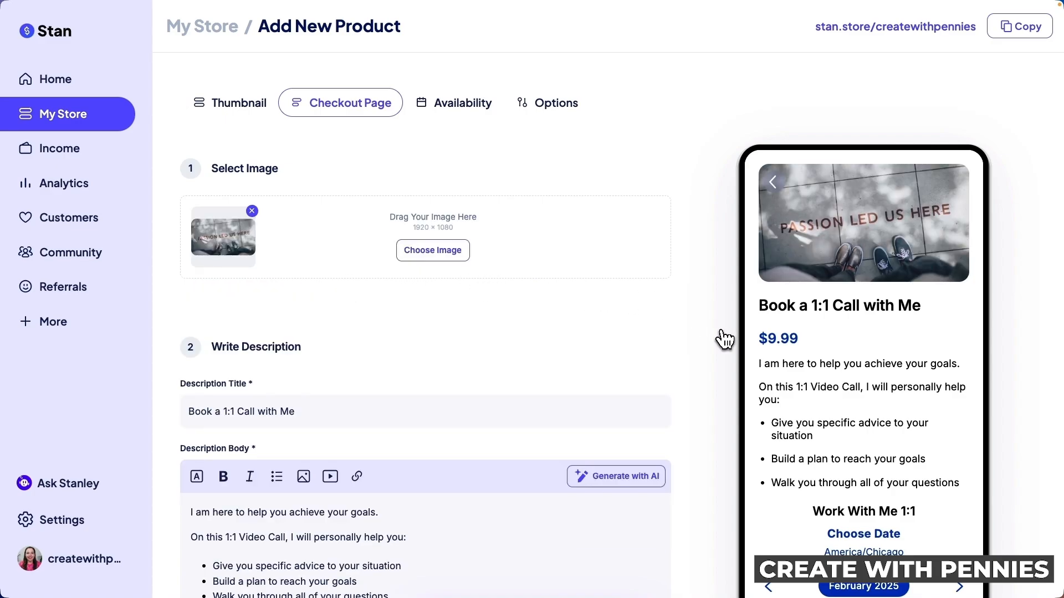
Shorten the description title to 'Book Your YouTube Coaching Call' by removing 'with Me'
scroll(698, 333, down, 4)
scroll(698, 334, down, 2)
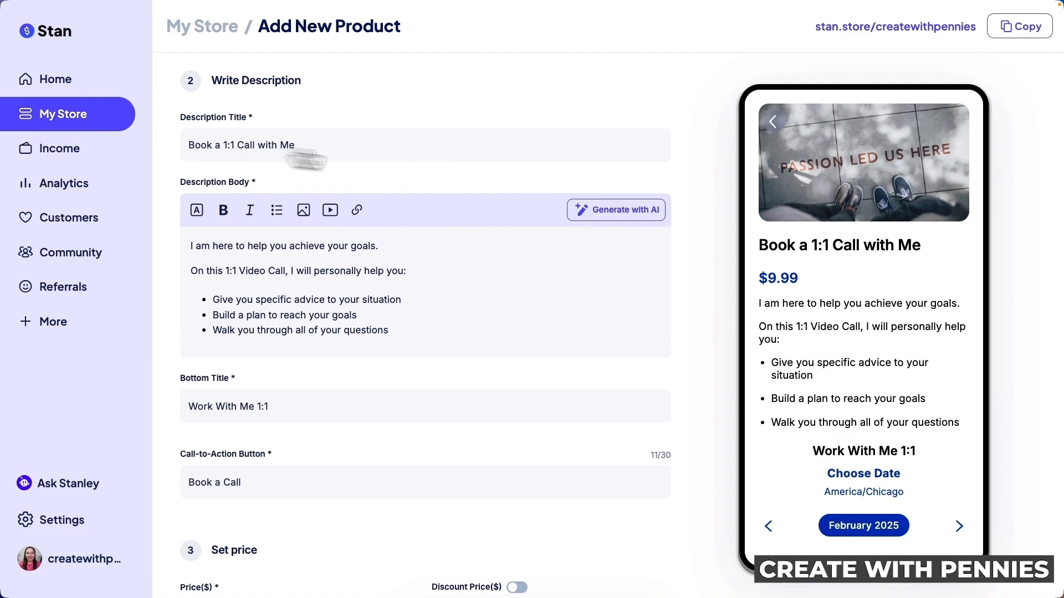
drag(758, 245, 936, 258)
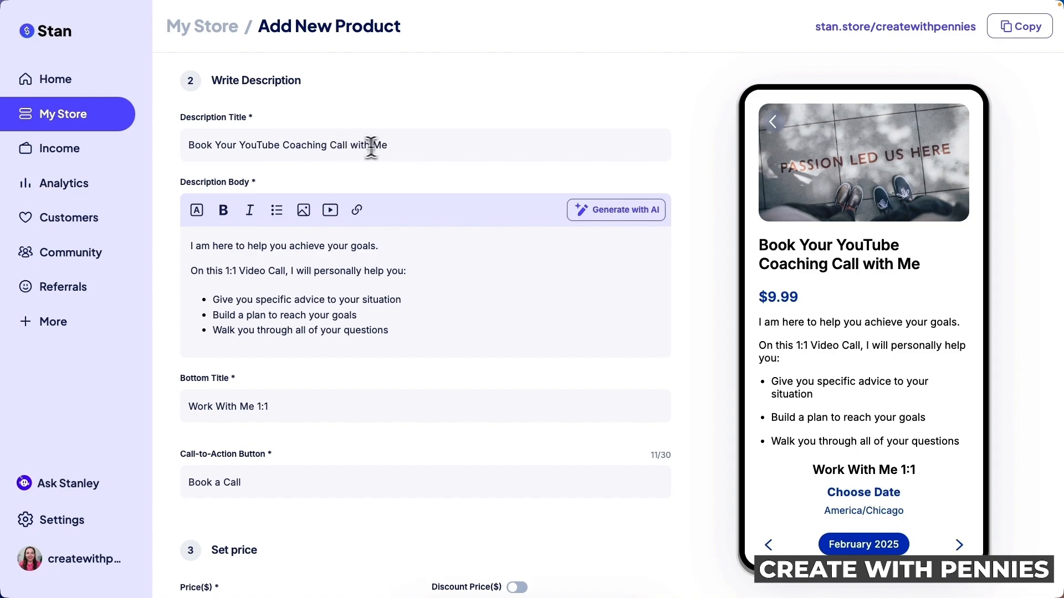
key(BackSpace)
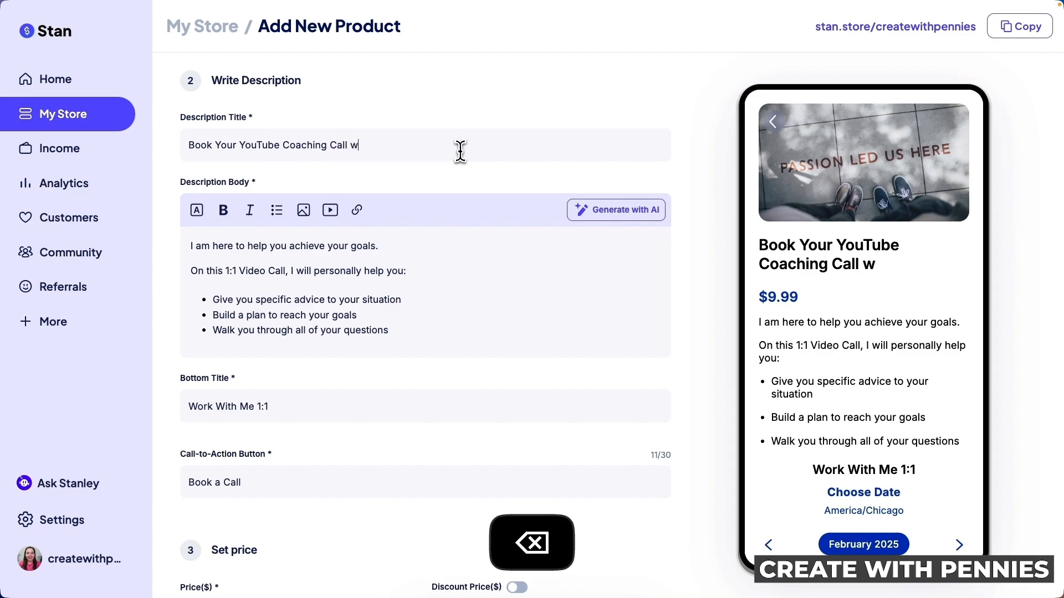
key(BackSpace)
key(BackSpace)
key(BackSpace)
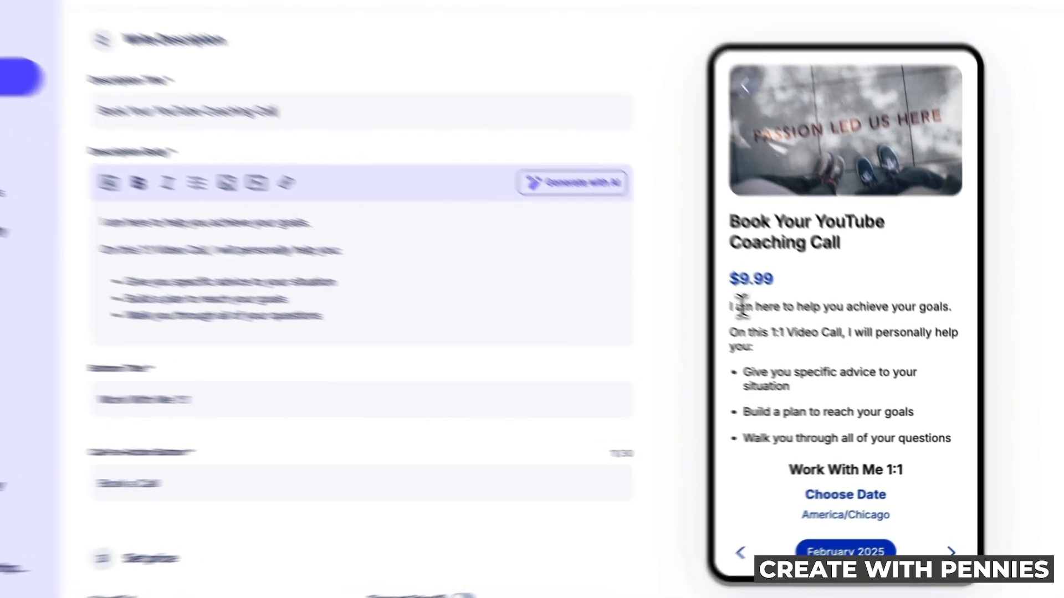
drag(764, 322, 962, 454)
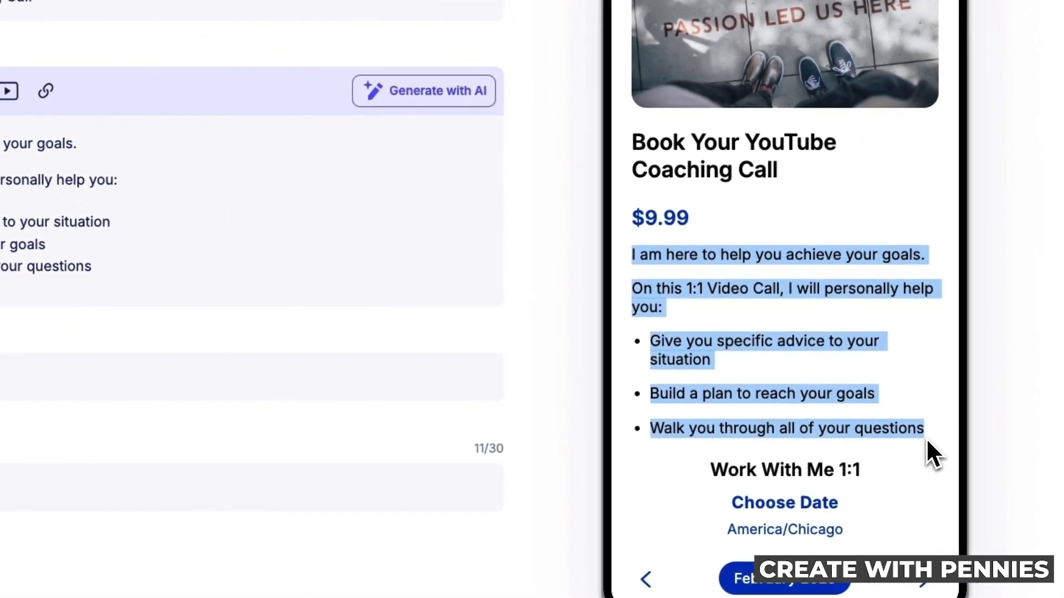
click(927, 442)
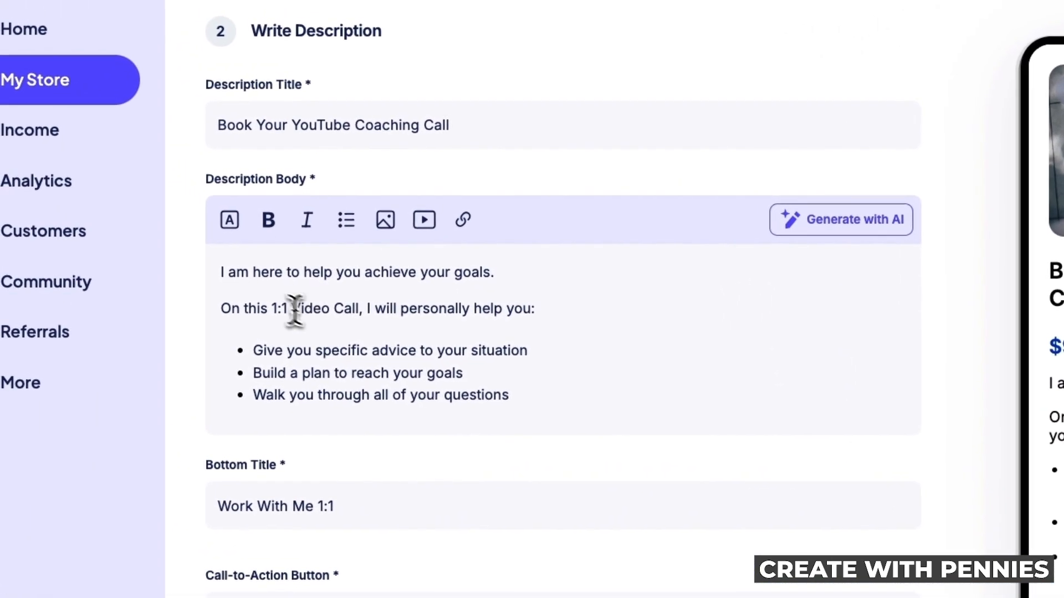
click(255, 270)
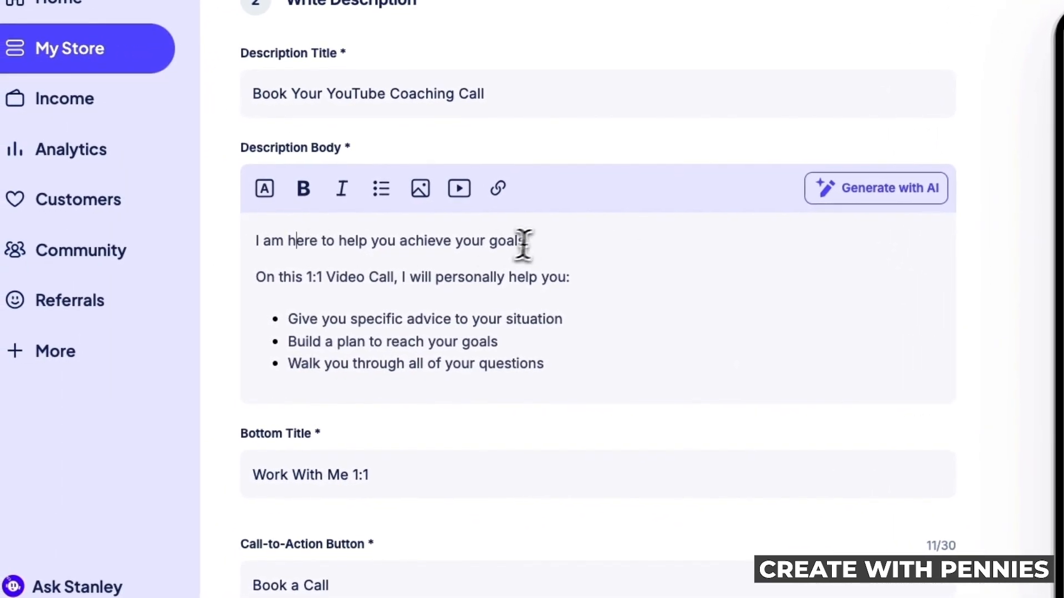
click(555, 239)
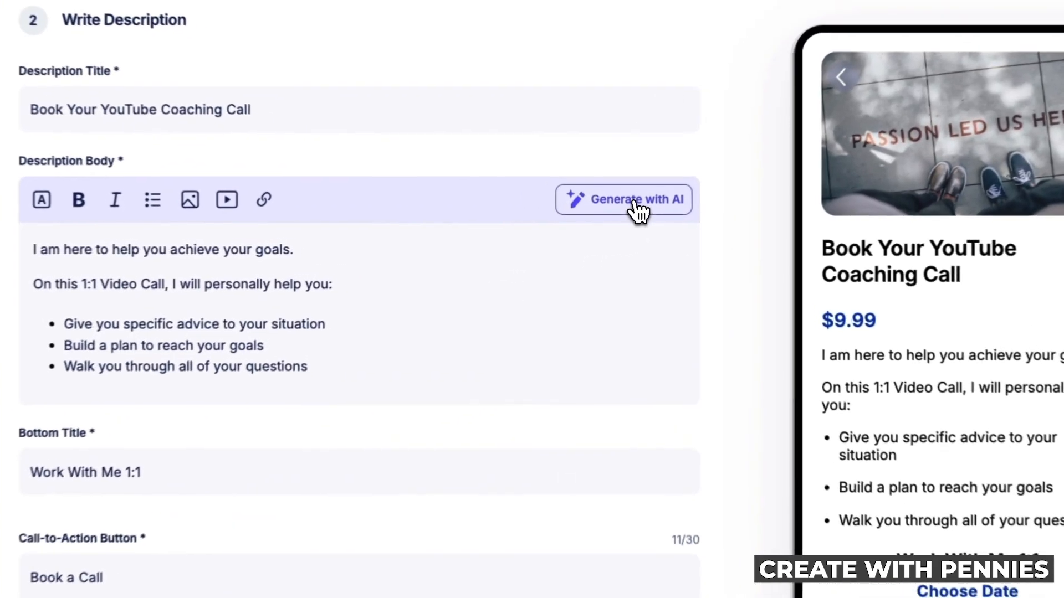
Generate an AI description from a pasted brief about an hour-long YouTube coaching call
click(625, 213)
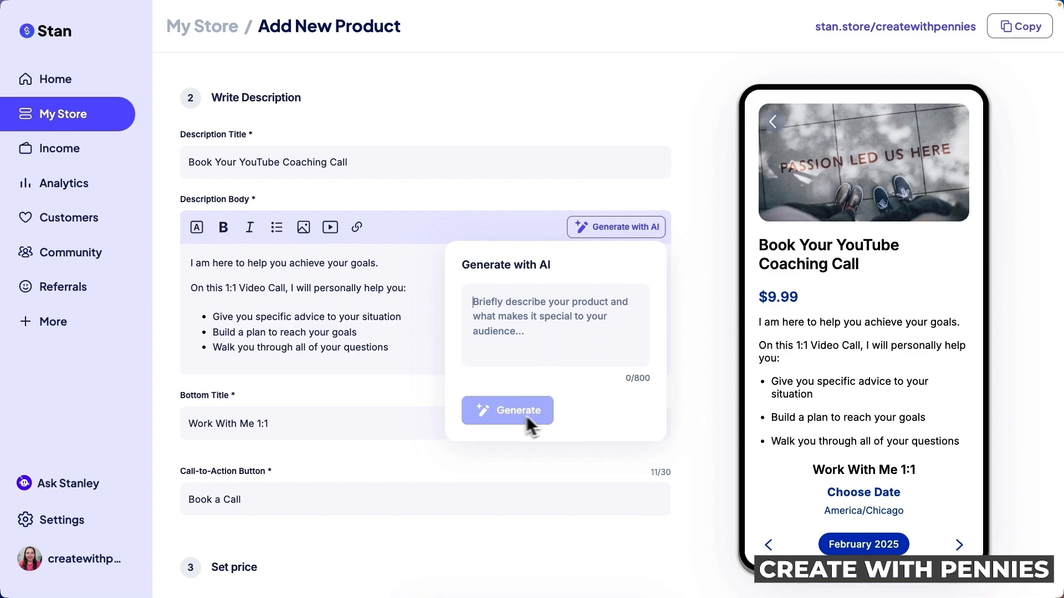
text(An hour long youtube coaching call with a full time youtube creator. You will get fresh insights on analytics and strategy to drive your channel to success.)
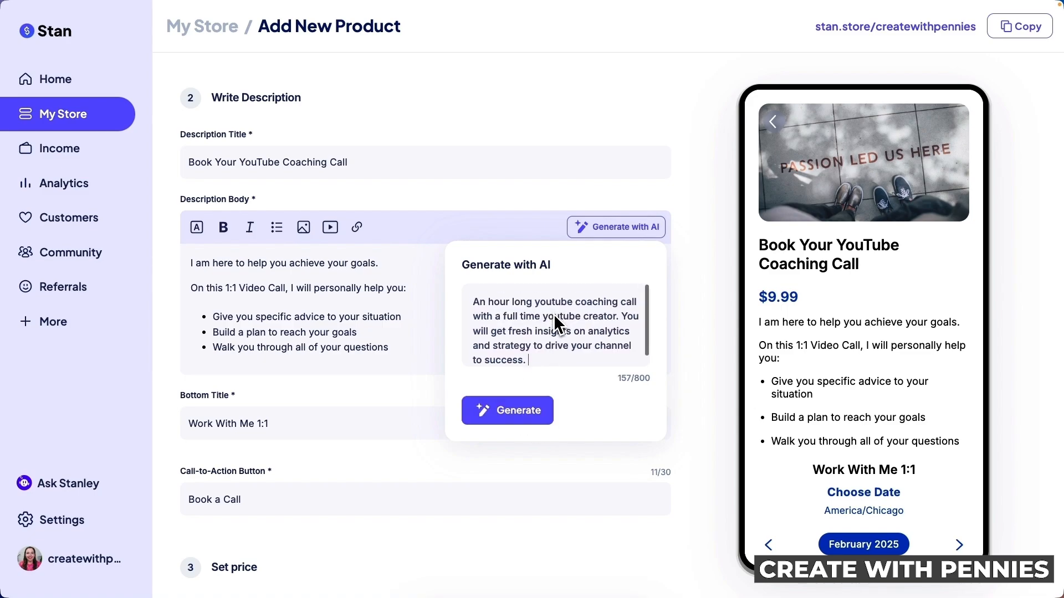
click(516, 409)
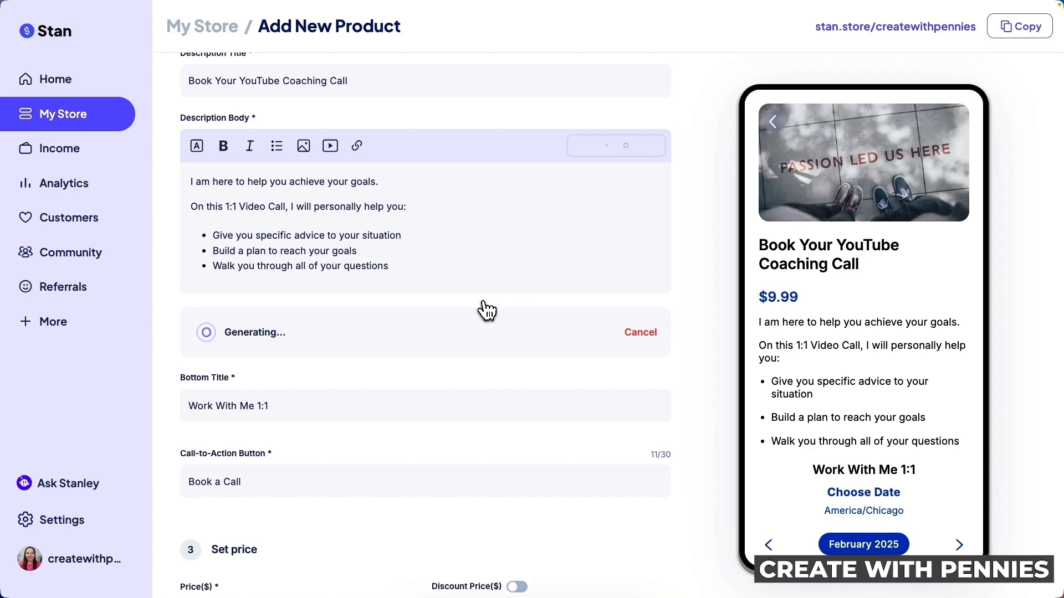
Review the AI text and replace the description body with it, opening 'Unlock Your YouTube Success…'
scroll(521, 302, up, 1)
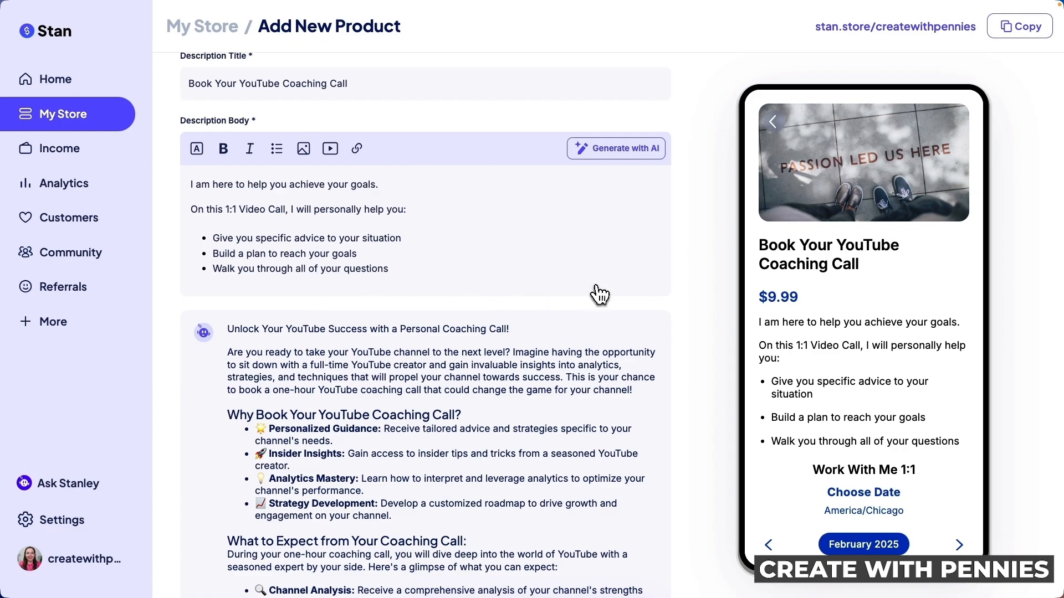
scroll(595, 296, down, 2)
scroll(598, 293, down, 1)
scroll(509, 328, down, 2)
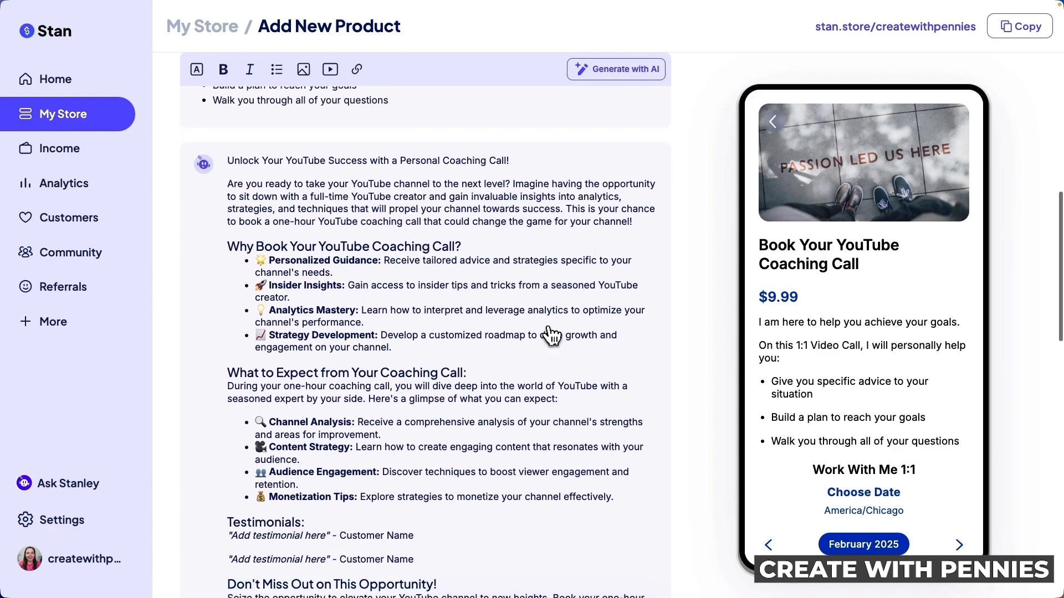
scroll(552, 335, down, 4)
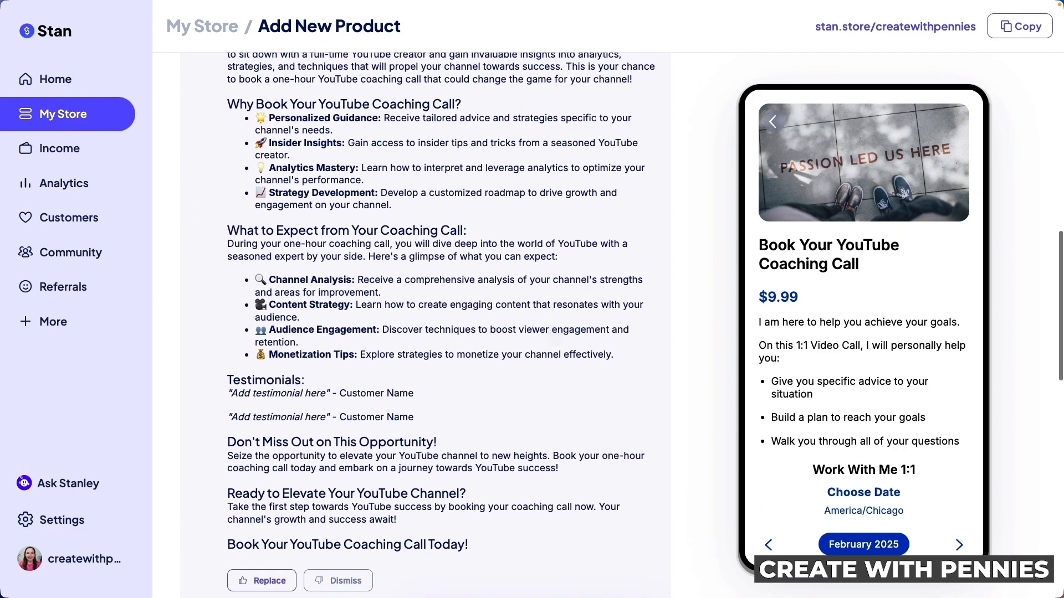
scroll(554, 337, up, 10)
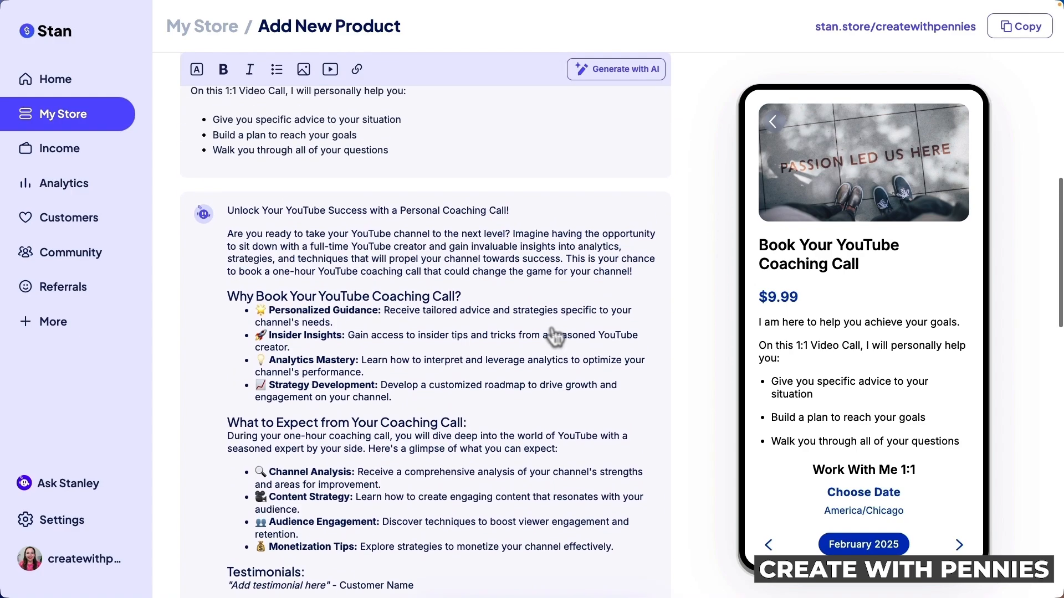
scroll(404, 340, down, 4)
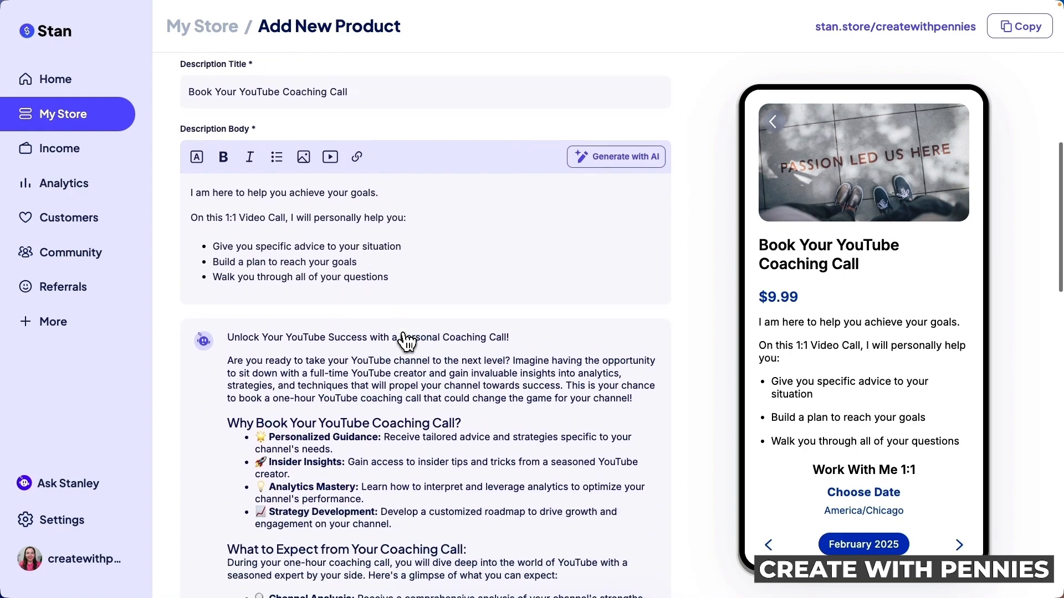
scroll(406, 341, down, 10)
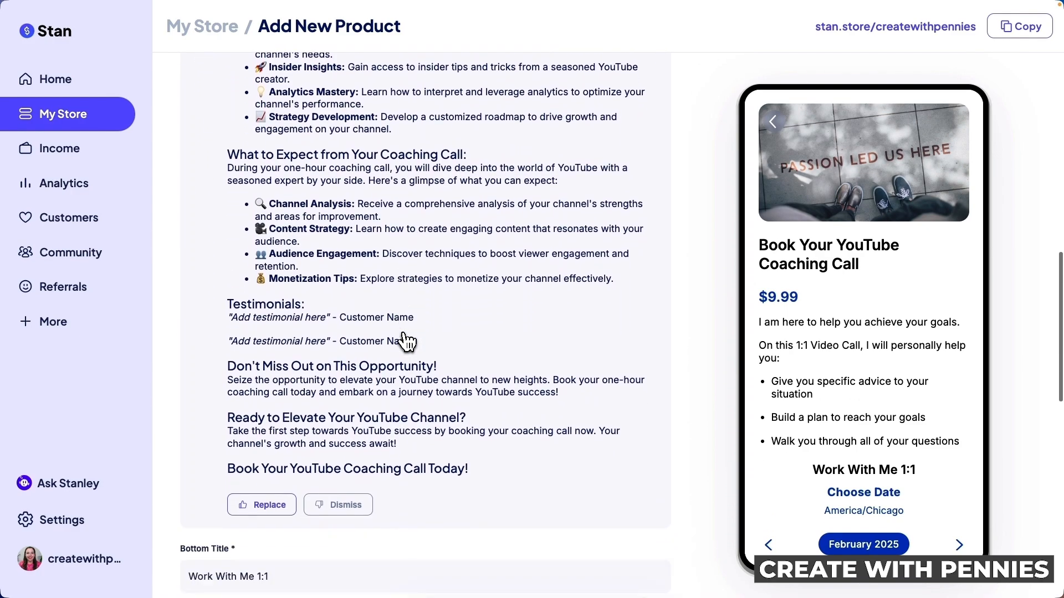
scroll(407, 341, up, 3)
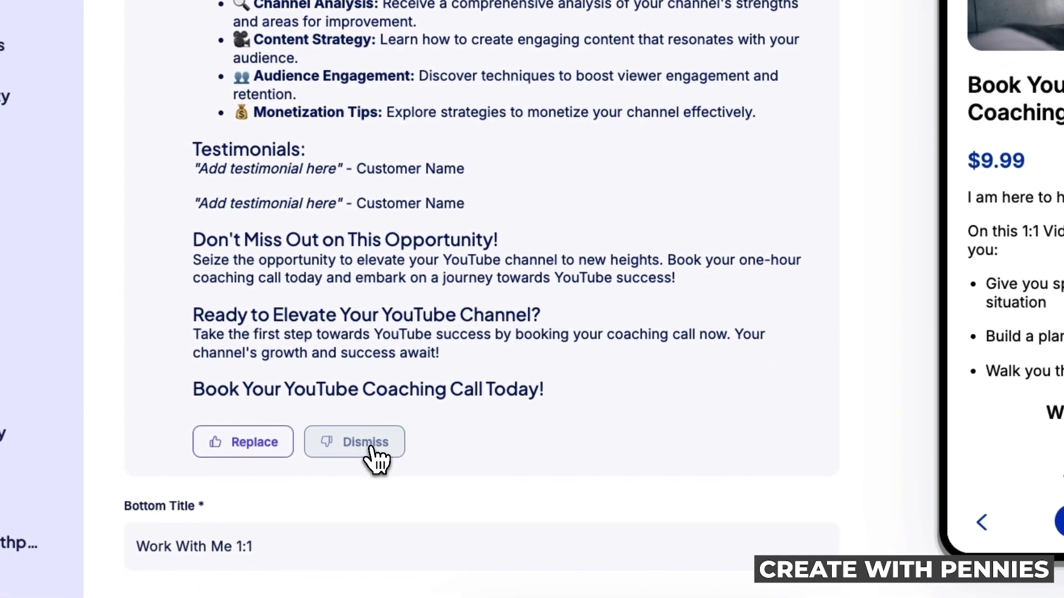
click(266, 454)
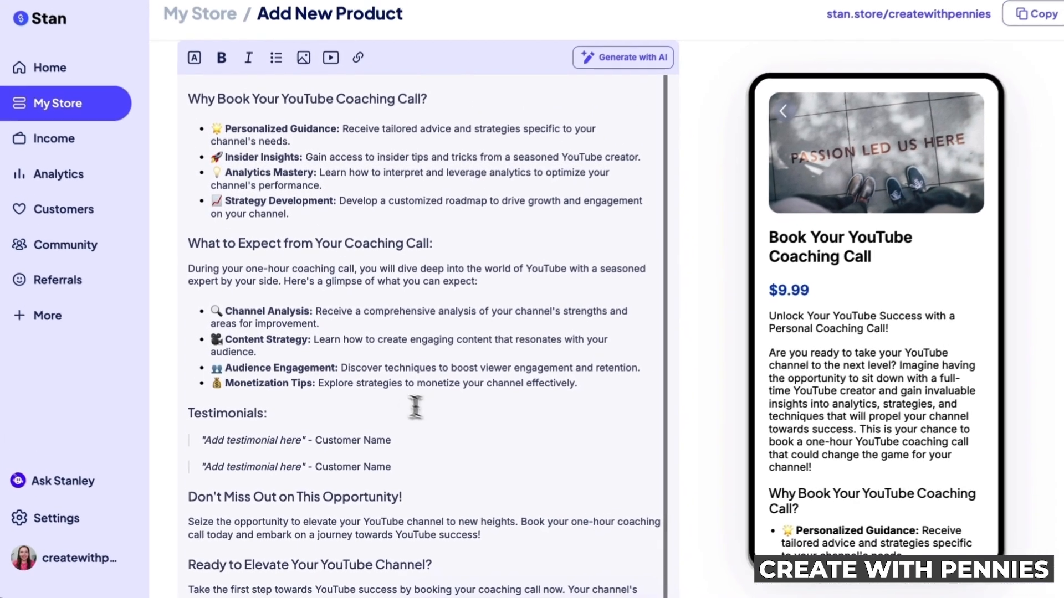
scroll(332, 355, up, 4)
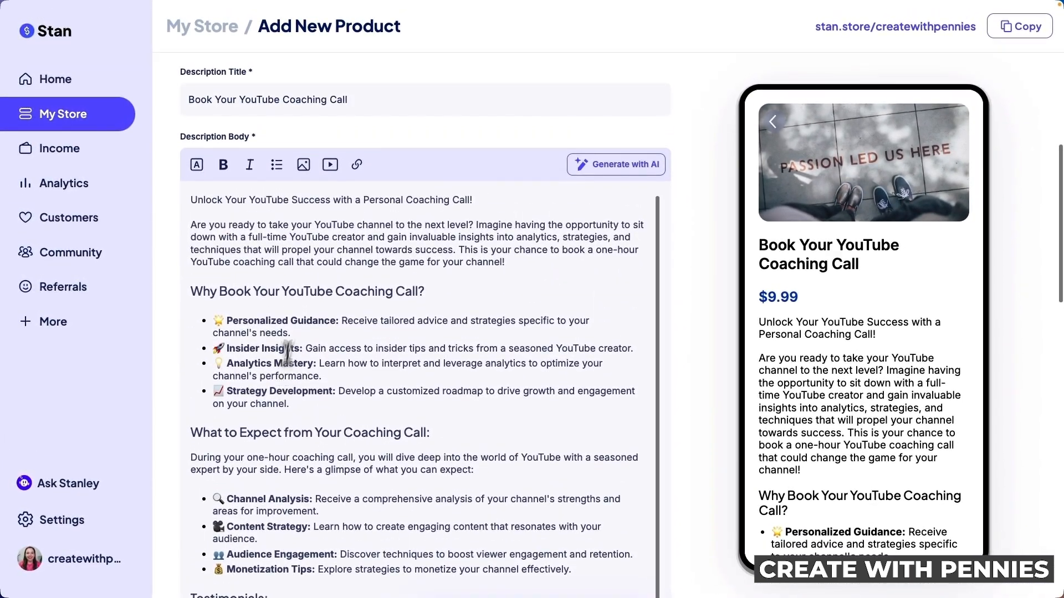
Delete the Testimonials placeholders and the 'Don't Miss Out on This Opportunity!' section from the description
scroll(408, 310, down, 3)
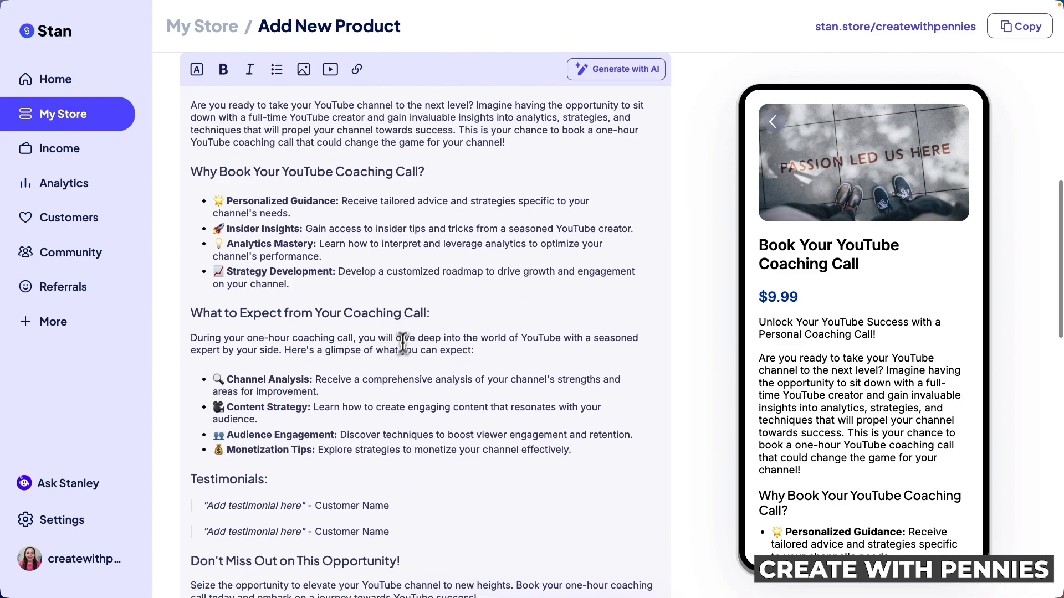
scroll(402, 338, down, 3)
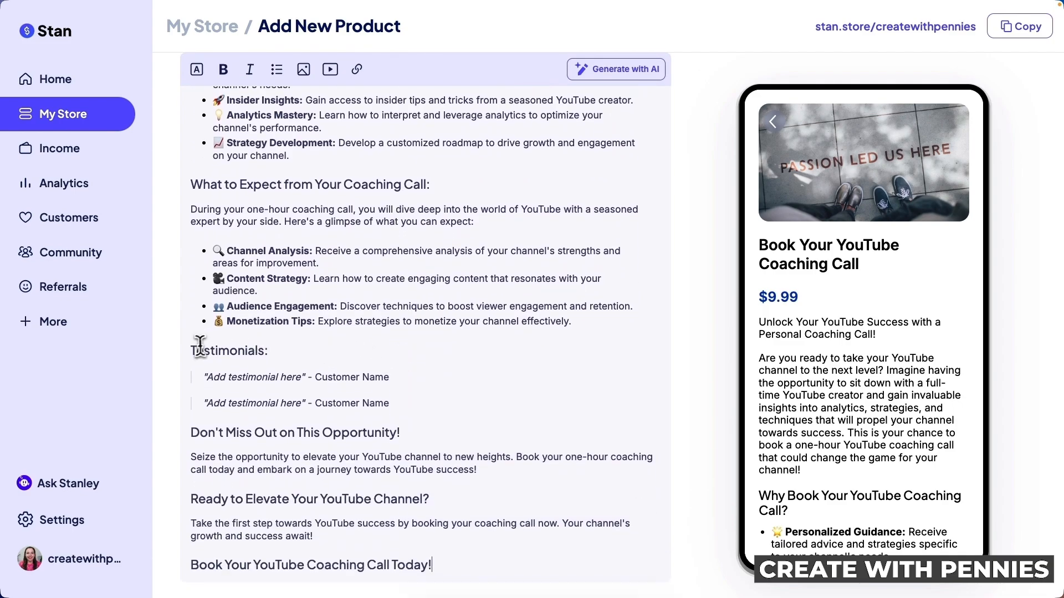
drag(193, 349, 412, 403)
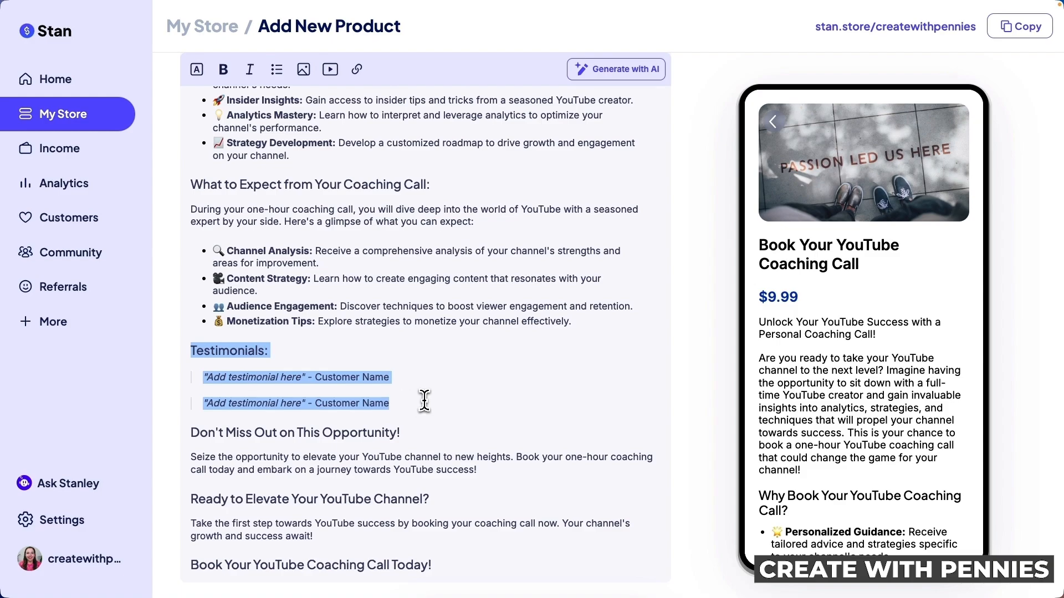
key(BackSpace)
key(BackSpace)
key(BackSpace)
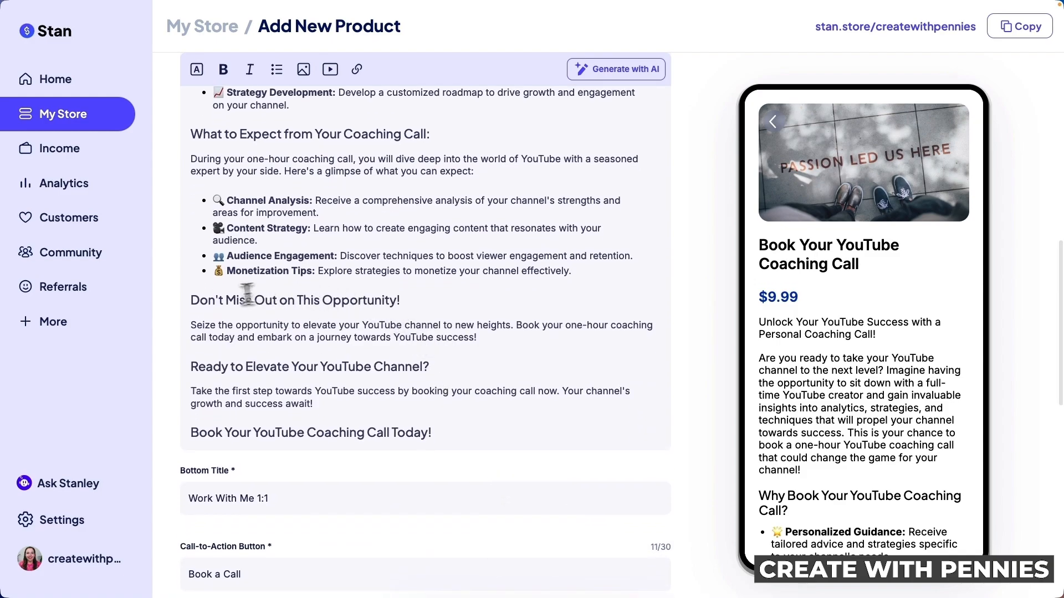
drag(190, 300, 501, 341)
key(BackSpace)
key(BackSpace)
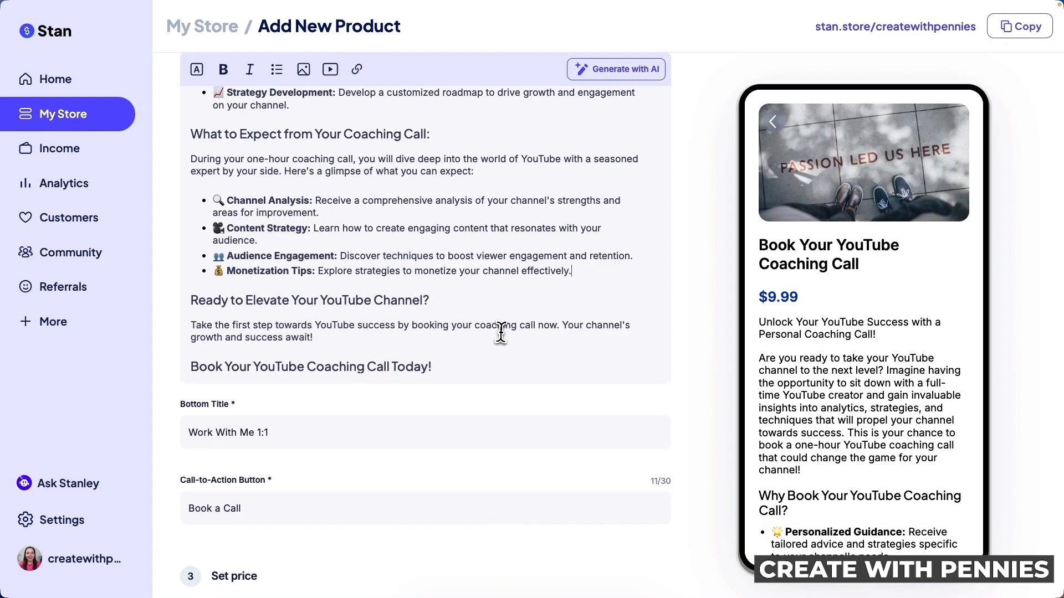
scroll(476, 322, up, 10)
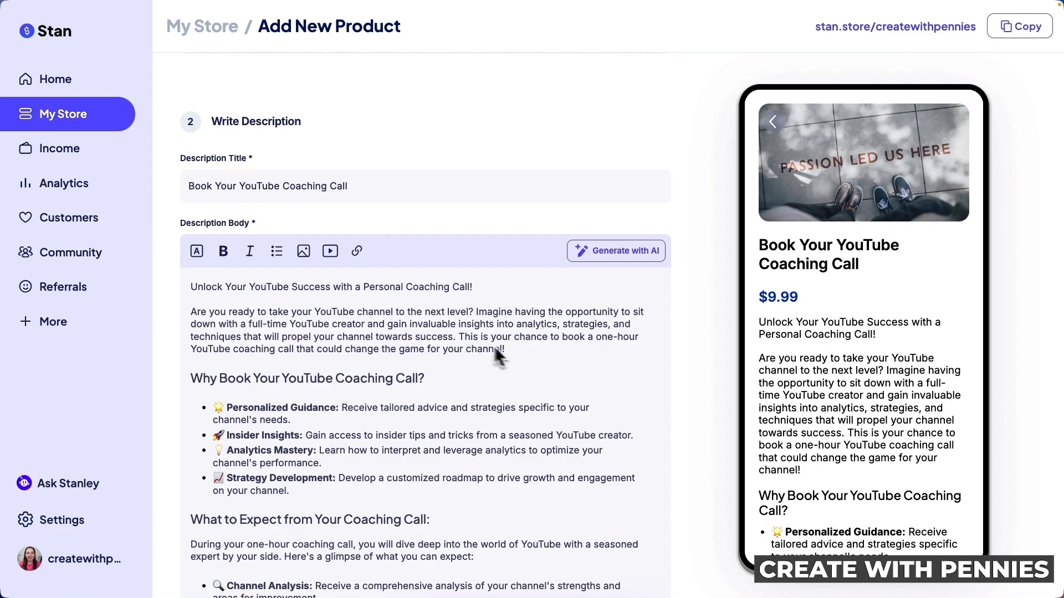
click(459, 337)
key(Return)
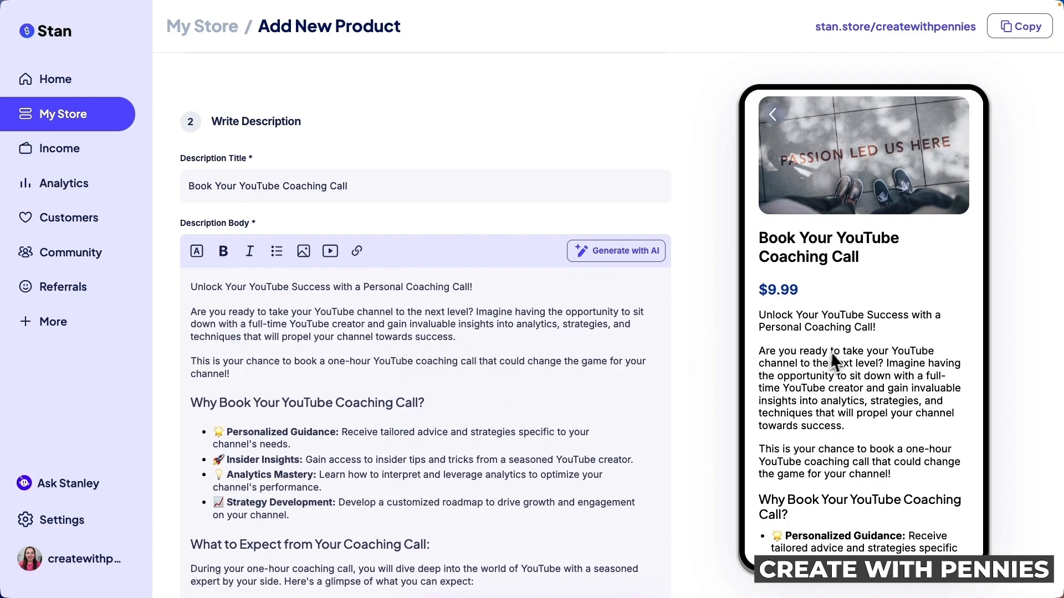
scroll(833, 356, down, 12)
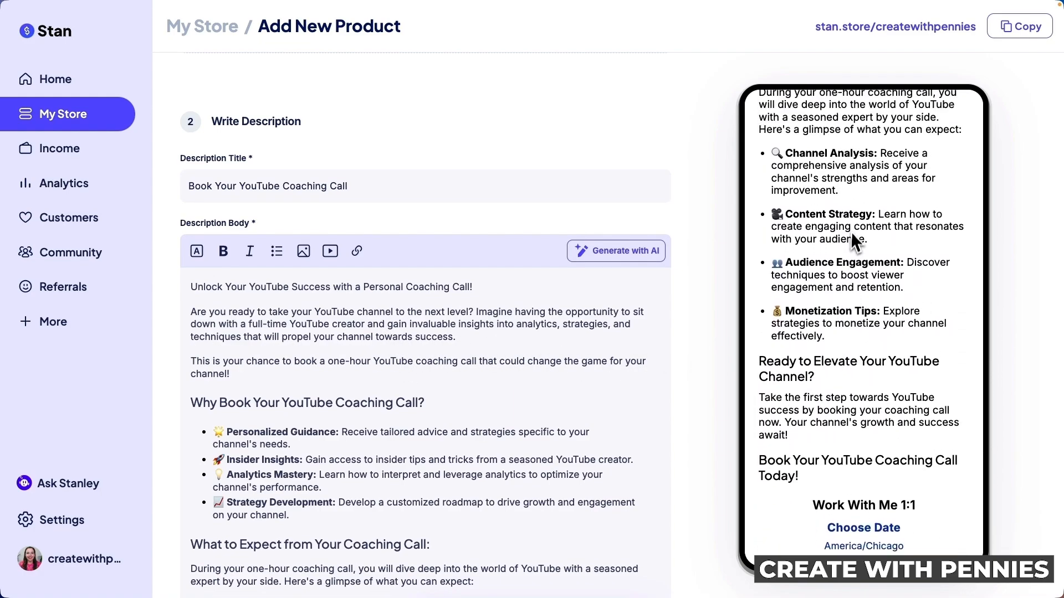
scroll(850, 231, up, 3)
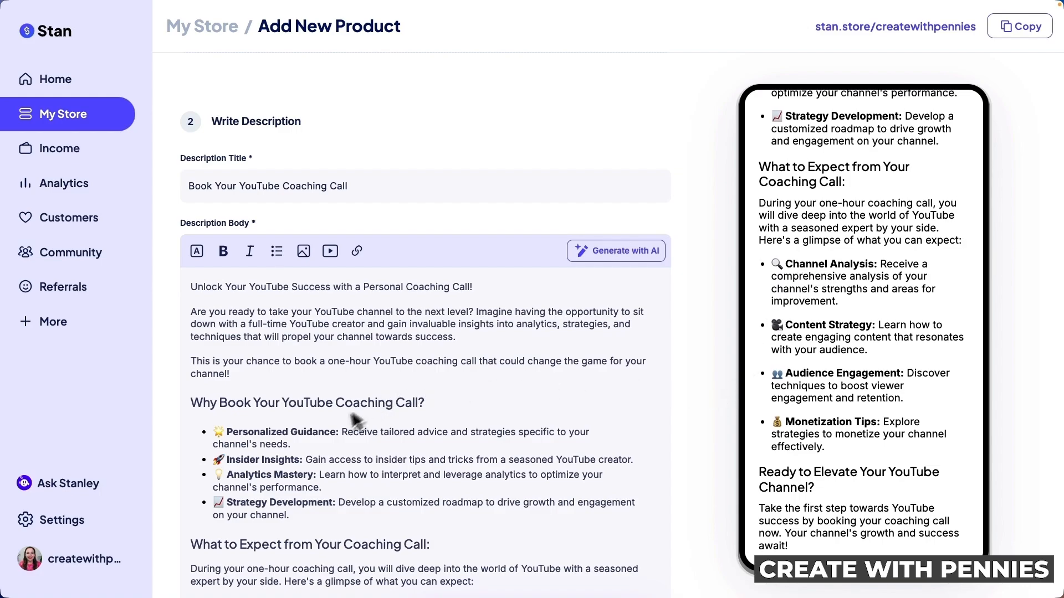
scroll(517, 403, down, 5)
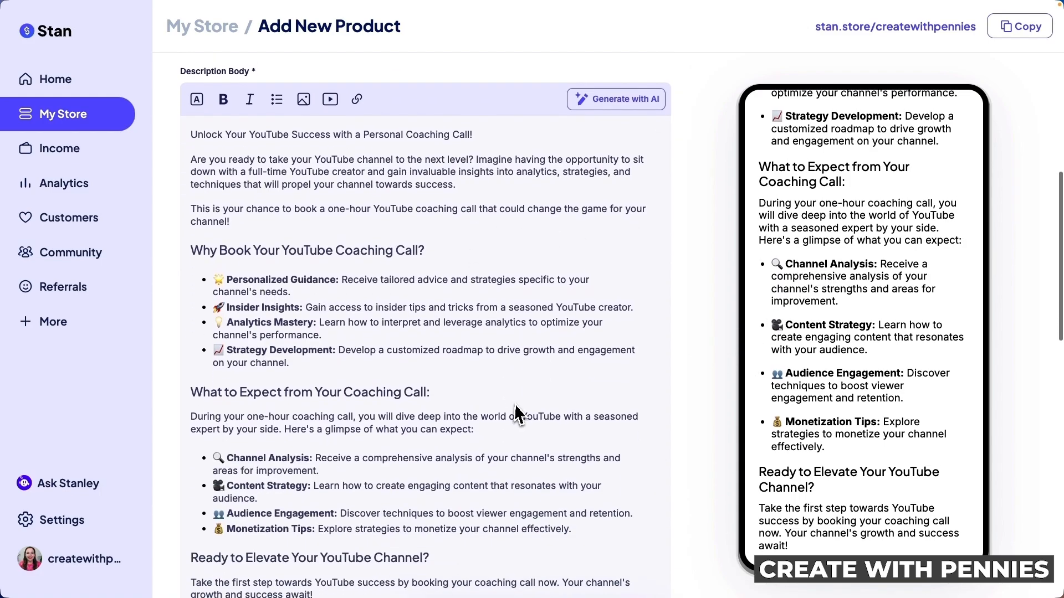
scroll(517, 404, down, 4)
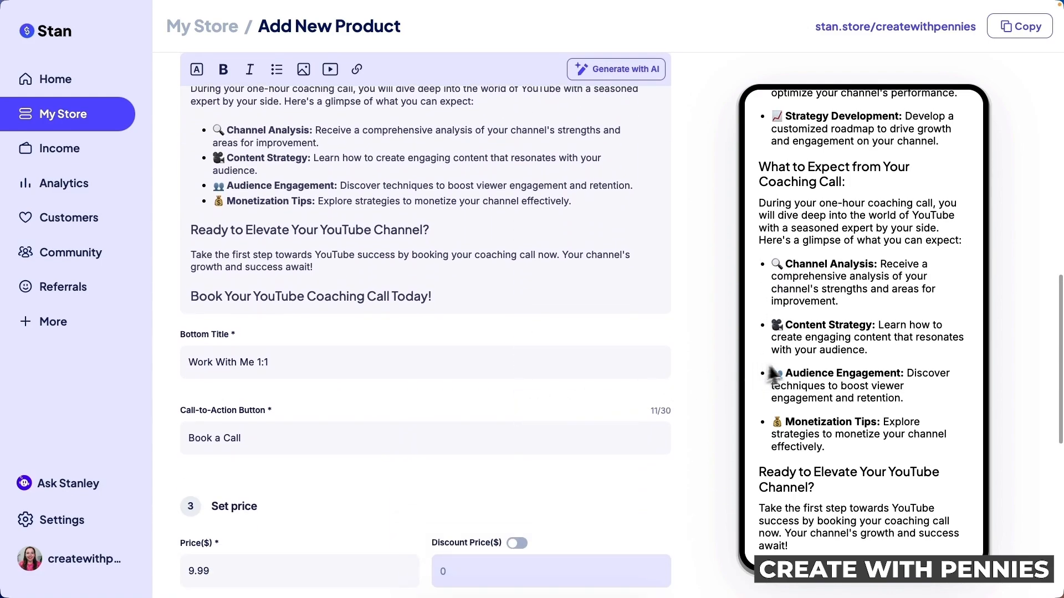
scroll(792, 369, down, 4)
scroll(792, 368, down, 3)
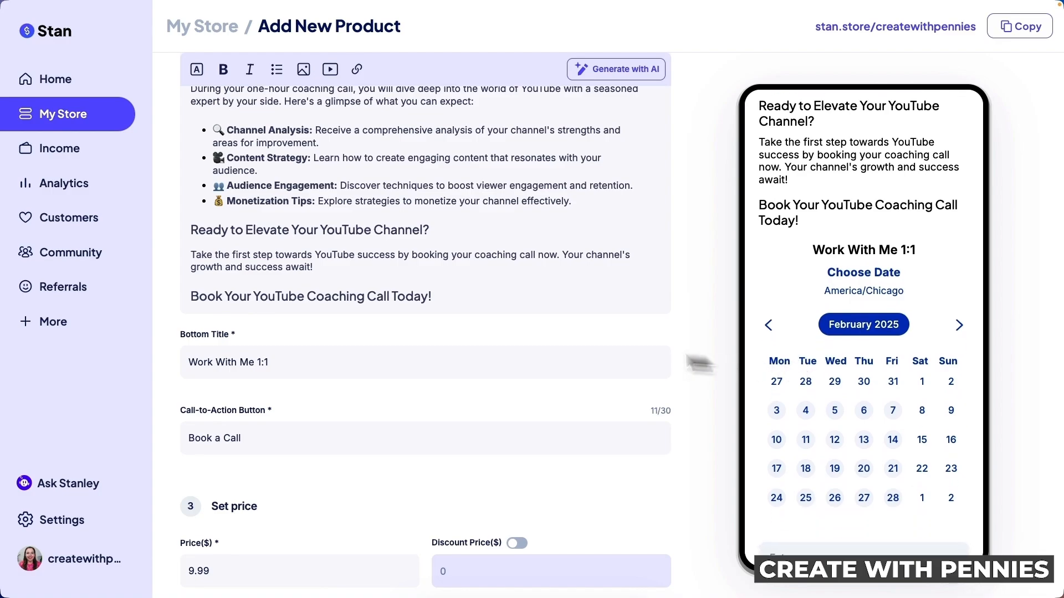
scroll(495, 344, down, 2)
scroll(495, 343, down, 1)
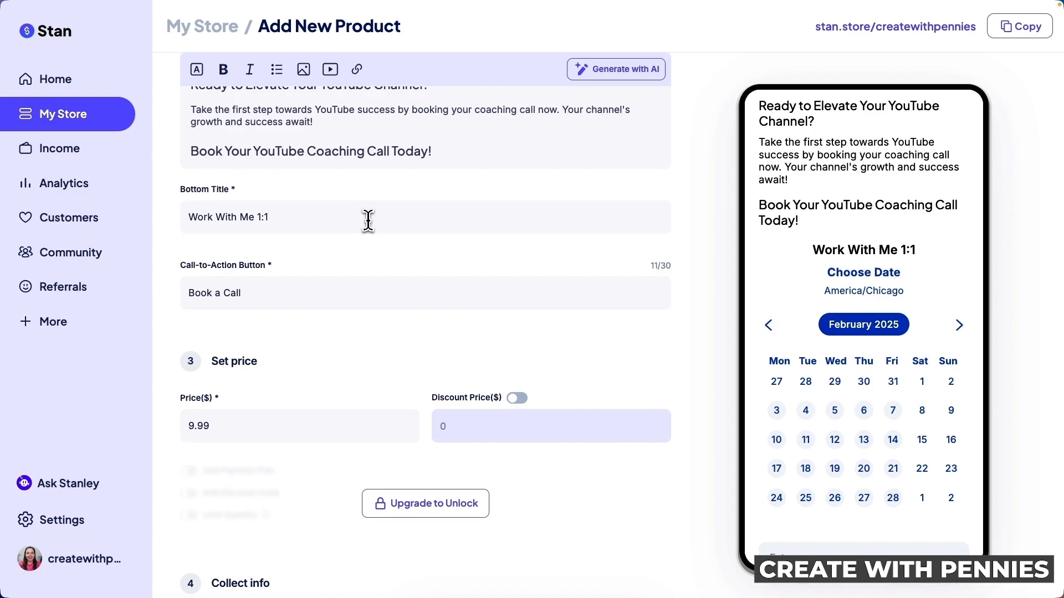
Move the description's closing line into the Bottom Title as 'Book Your YouTube Coaching Call!'
triple_click(350, 222)
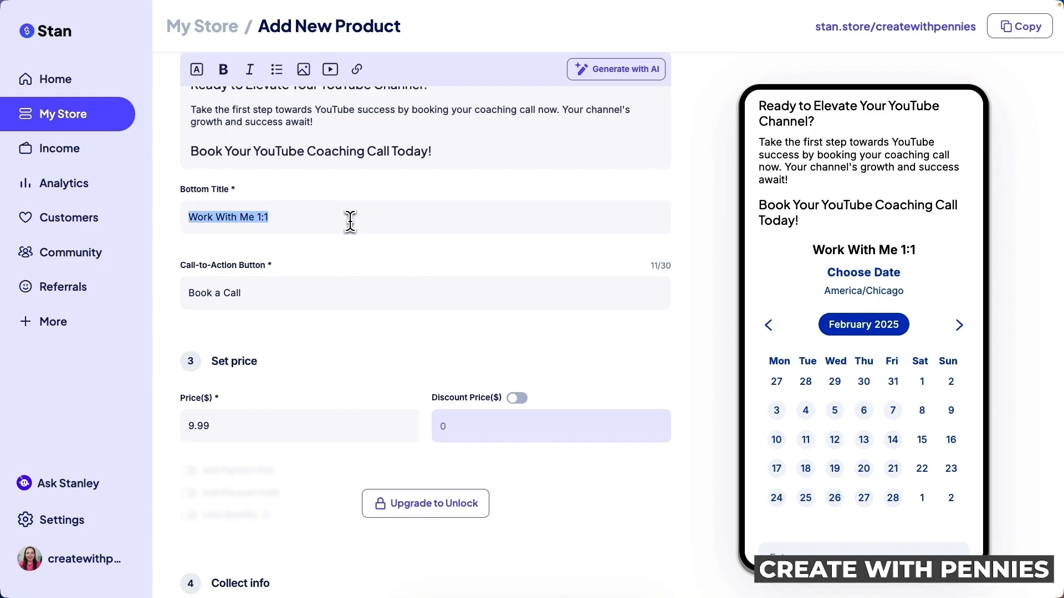
key(BackSpace)
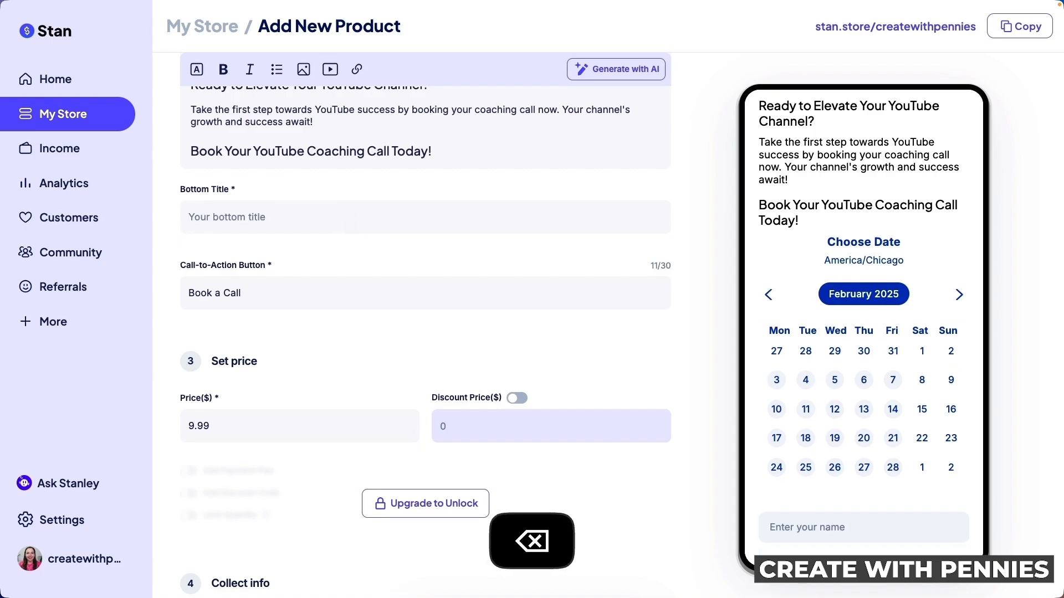
triple_click(335, 151)
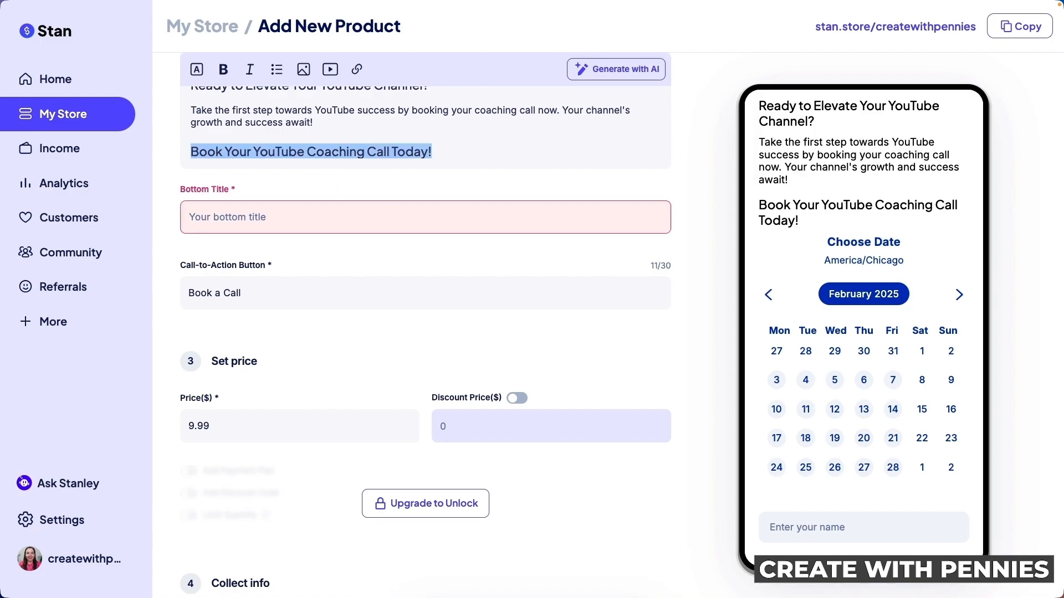
key(super+c)
key(BackSpace)
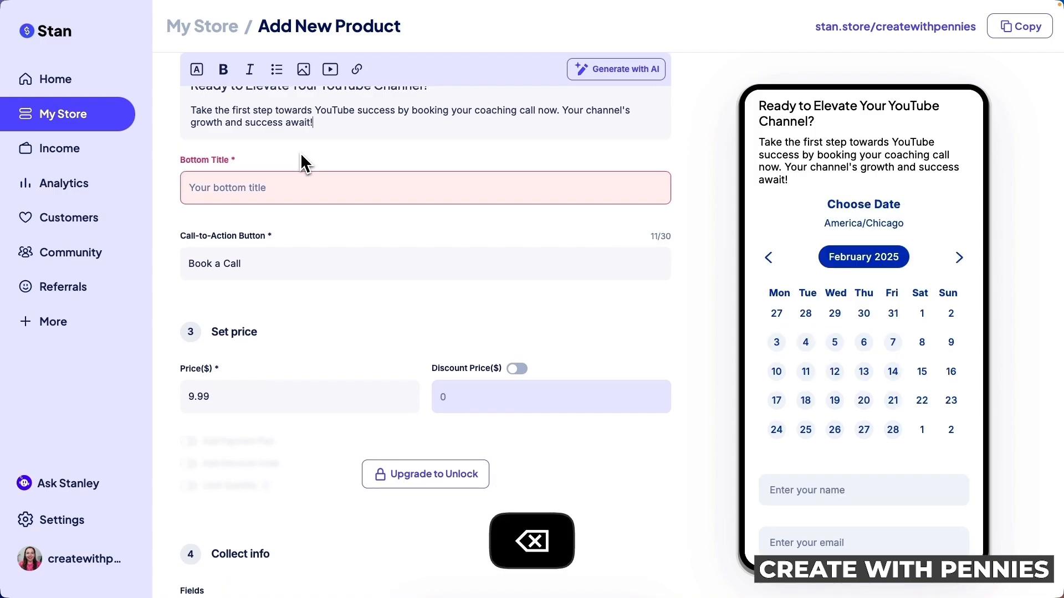
click(242, 187)
key(super+v)
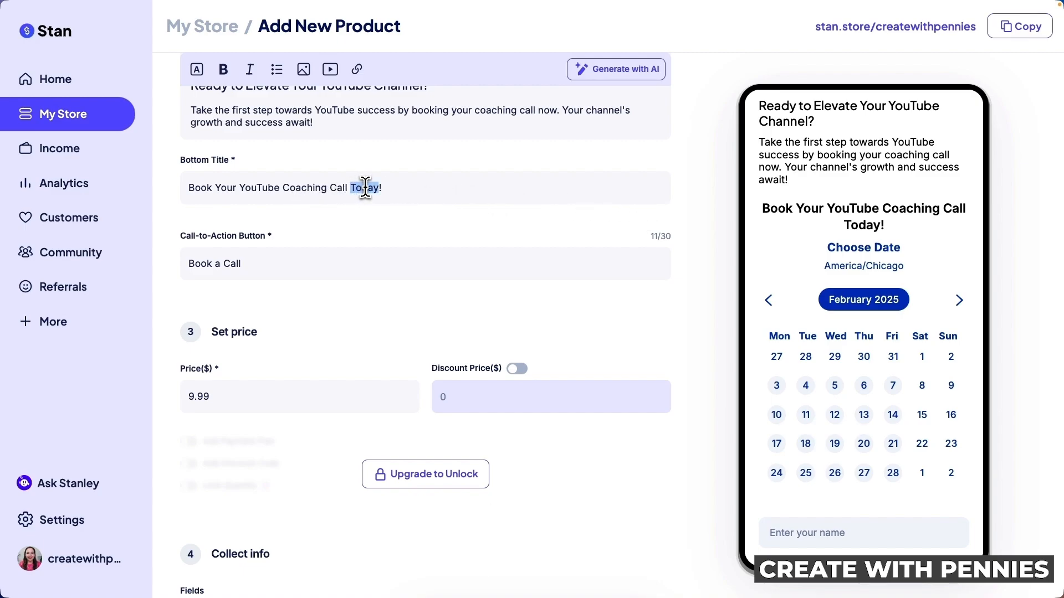
key(BackSpace)
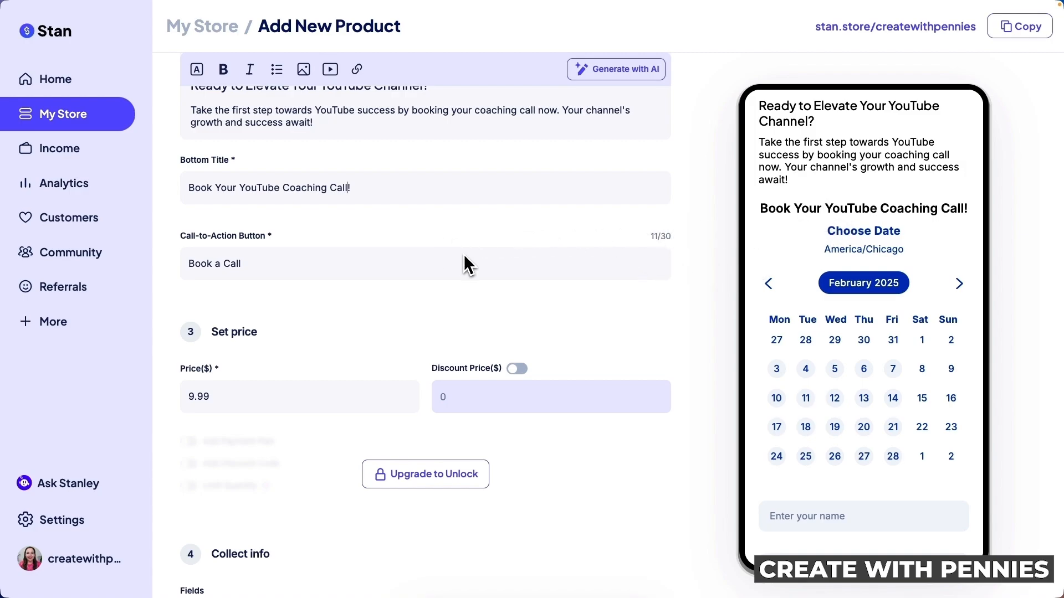
scroll(288, 211, down, 1)
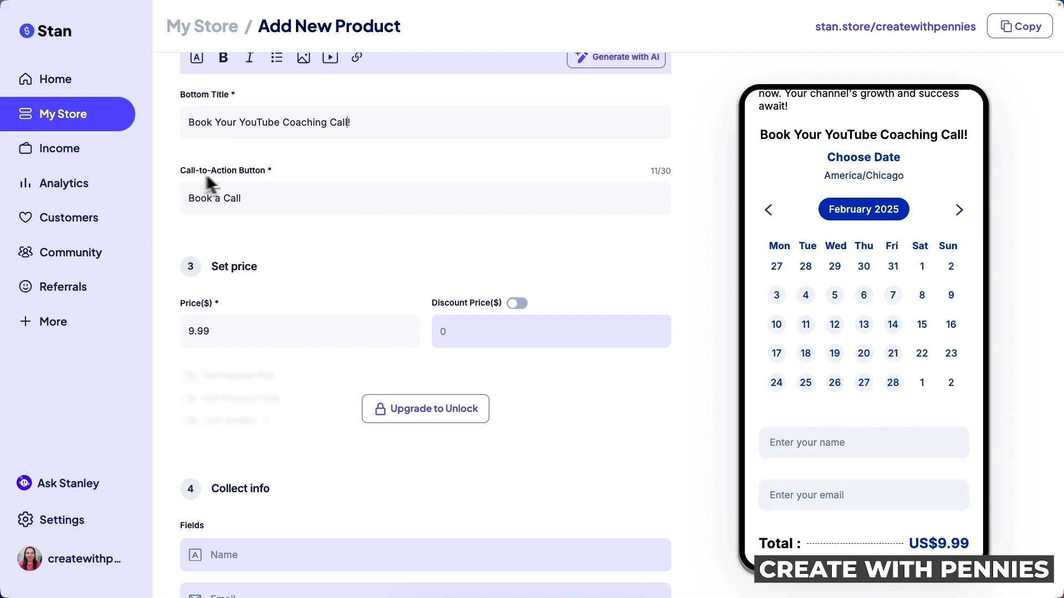
Replace 'a Call' with 'A Coaching Call' so the button reads 'Book A Coaching Call'
scroll(886, 317, down, 3)
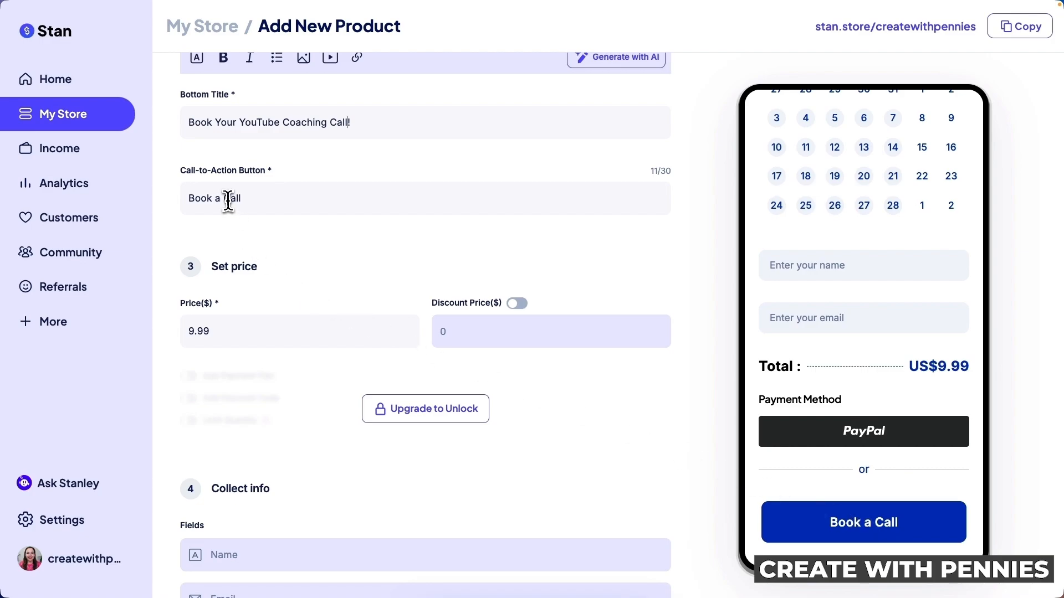
drag(215, 199, 285, 202)
text(A Coaching Call)
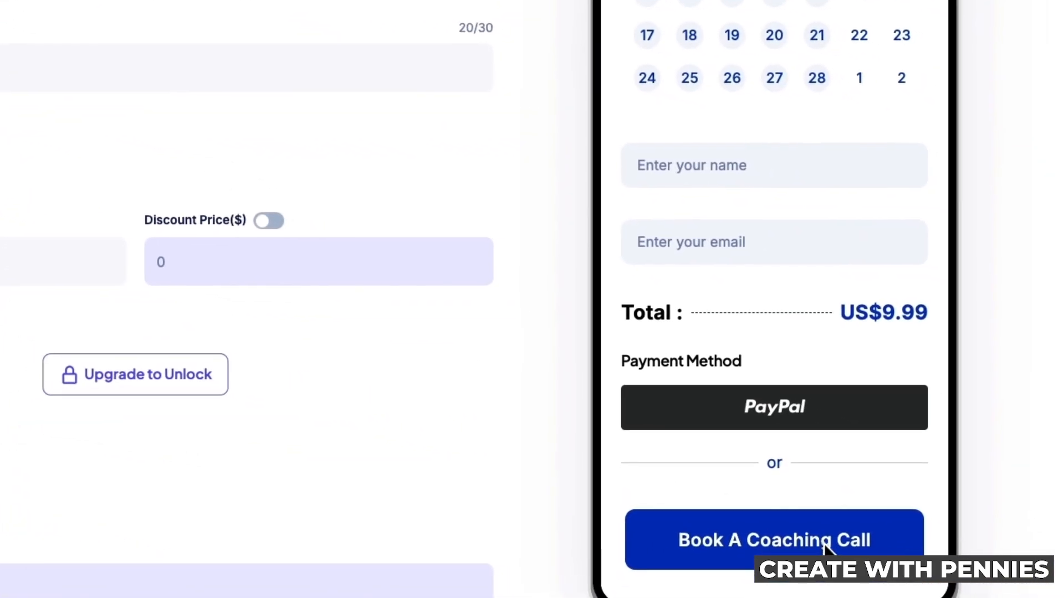
scroll(828, 546, down, 1)
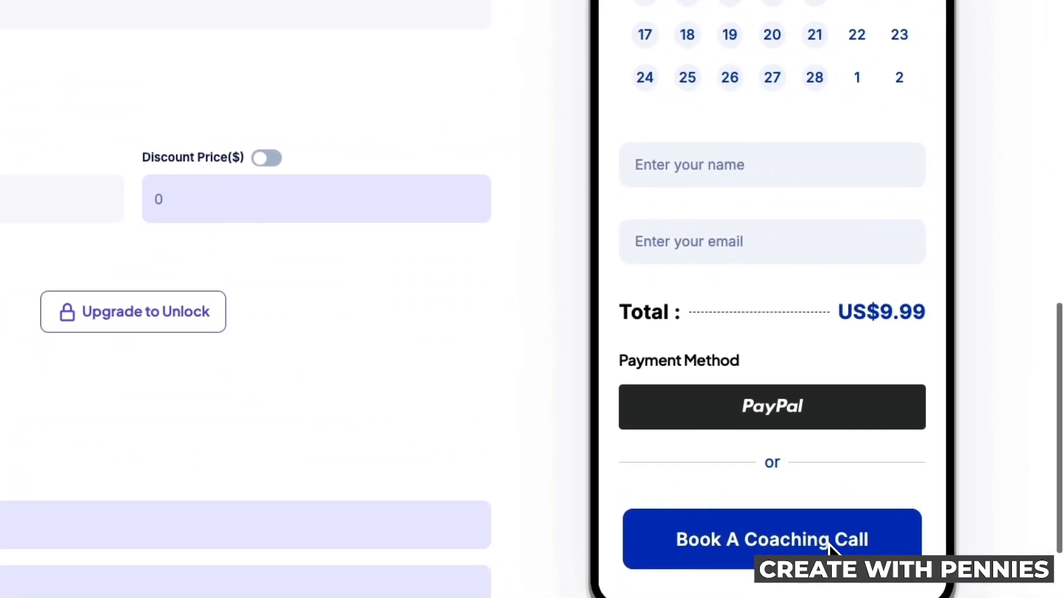
scroll(828, 546, up, 1)
scroll(857, 300, up, 5)
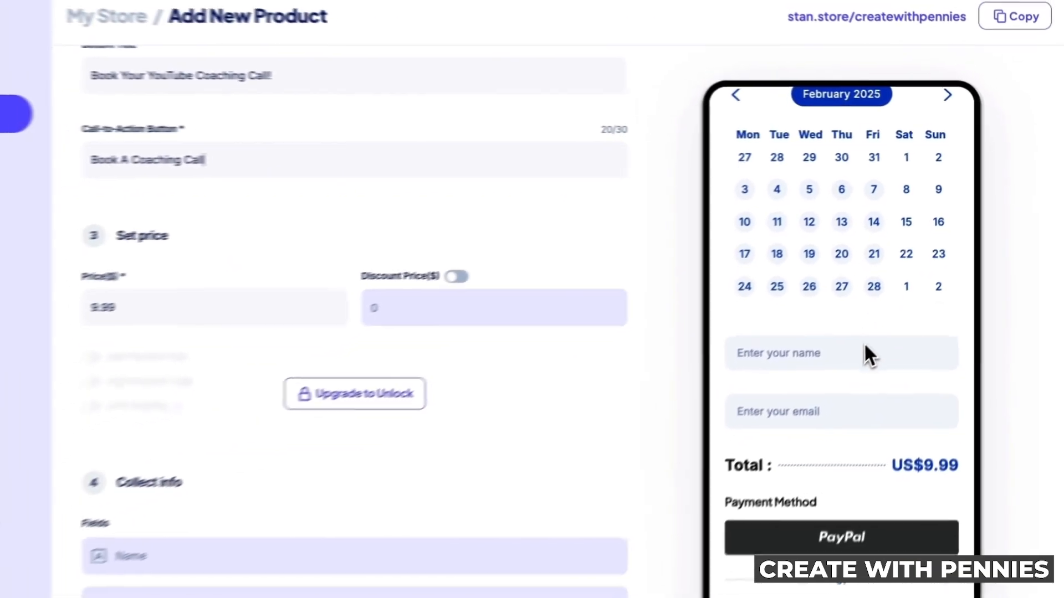
scroll(795, 388, down, 2)
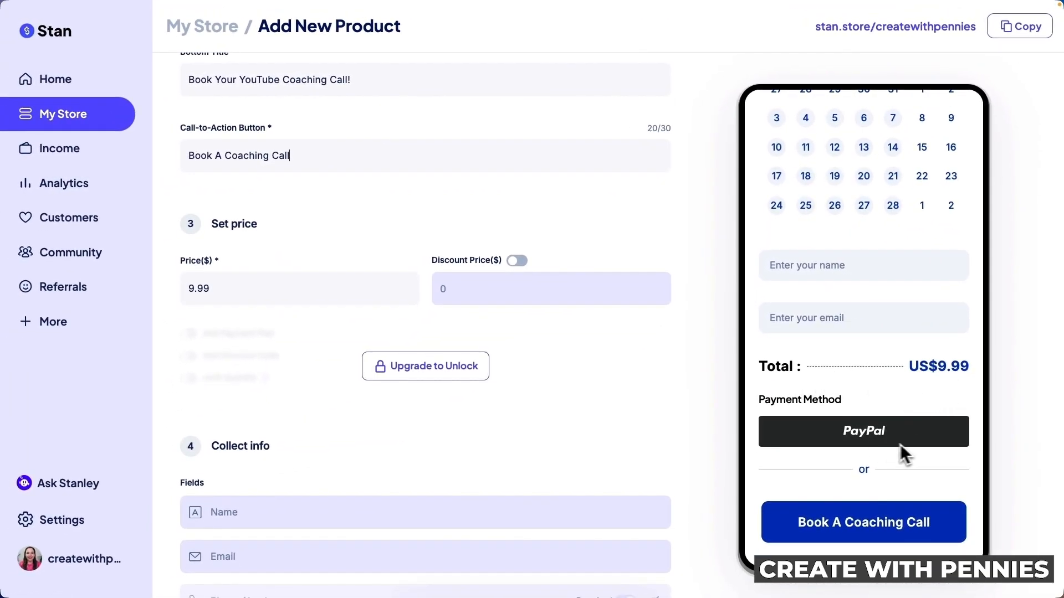
scroll(942, 463, down, 3)
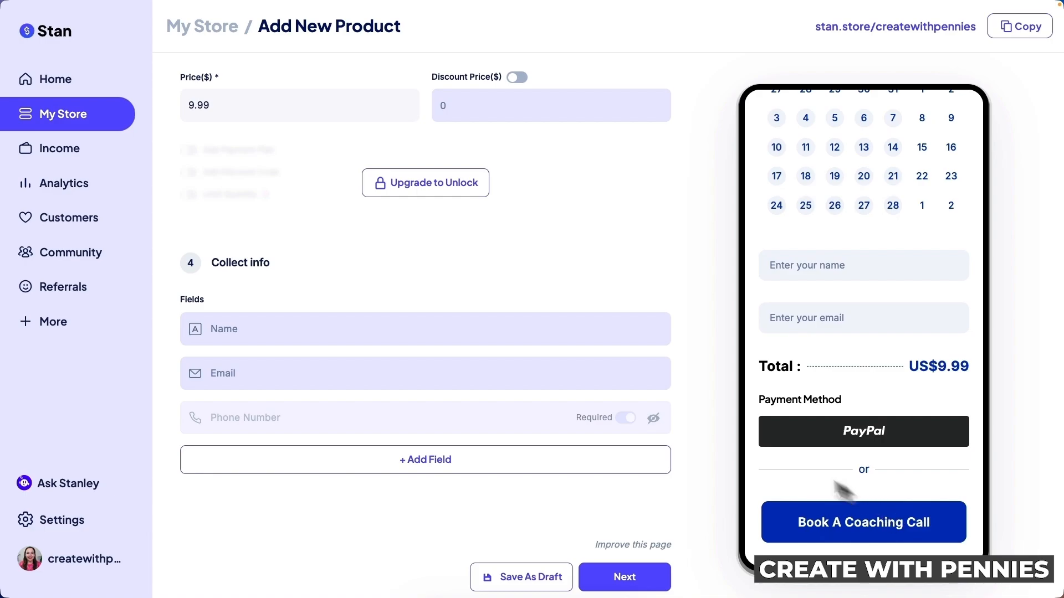
scroll(620, 372, up, 2)
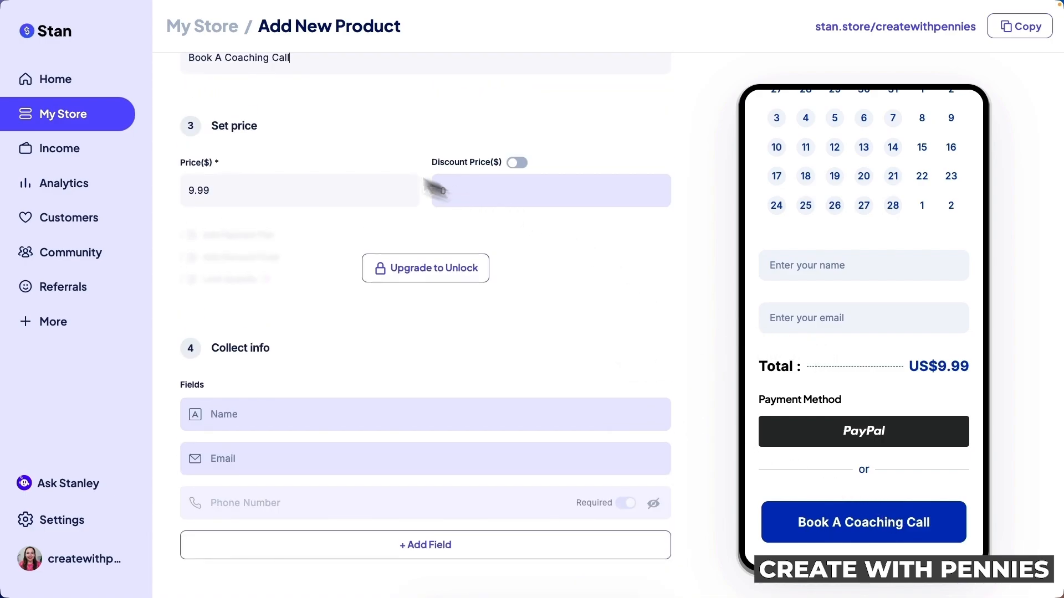
scroll(875, 294, down, 1)
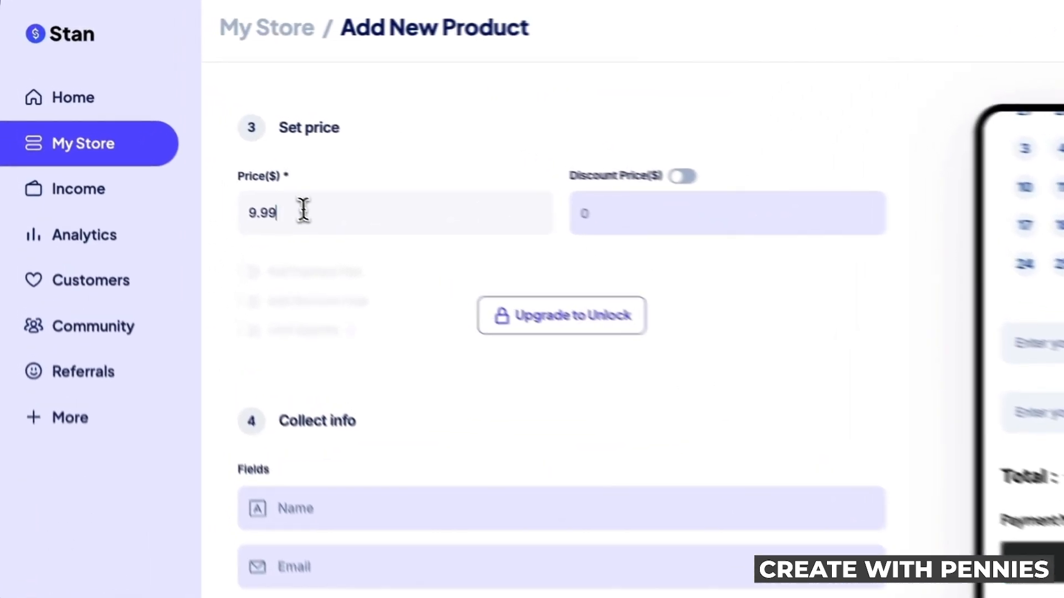
Replace the 9.99 price with 150, leaving Discount Price off
double_click(234, 165)
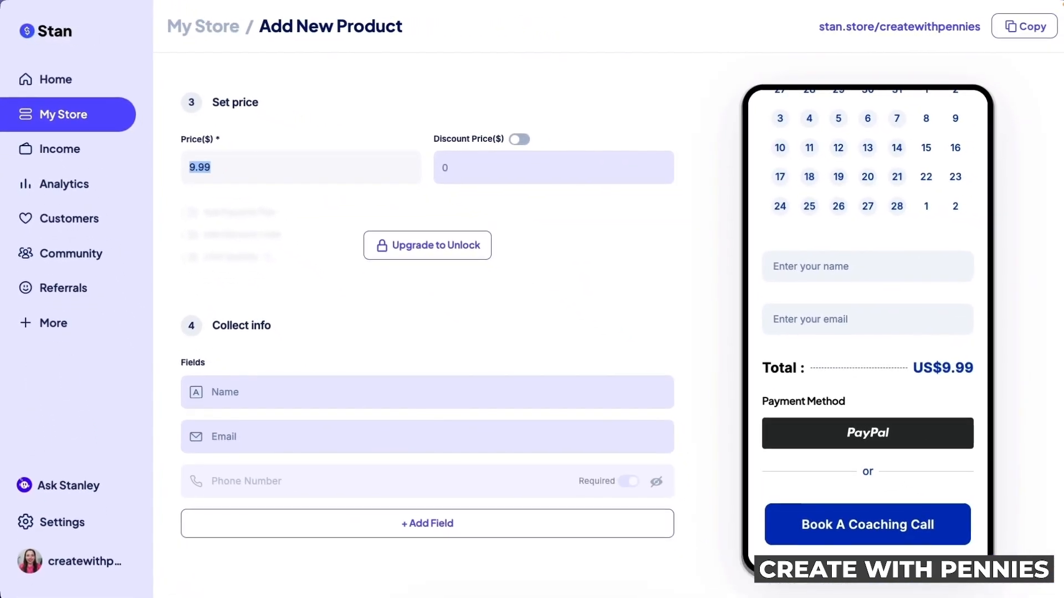
text(150.00)
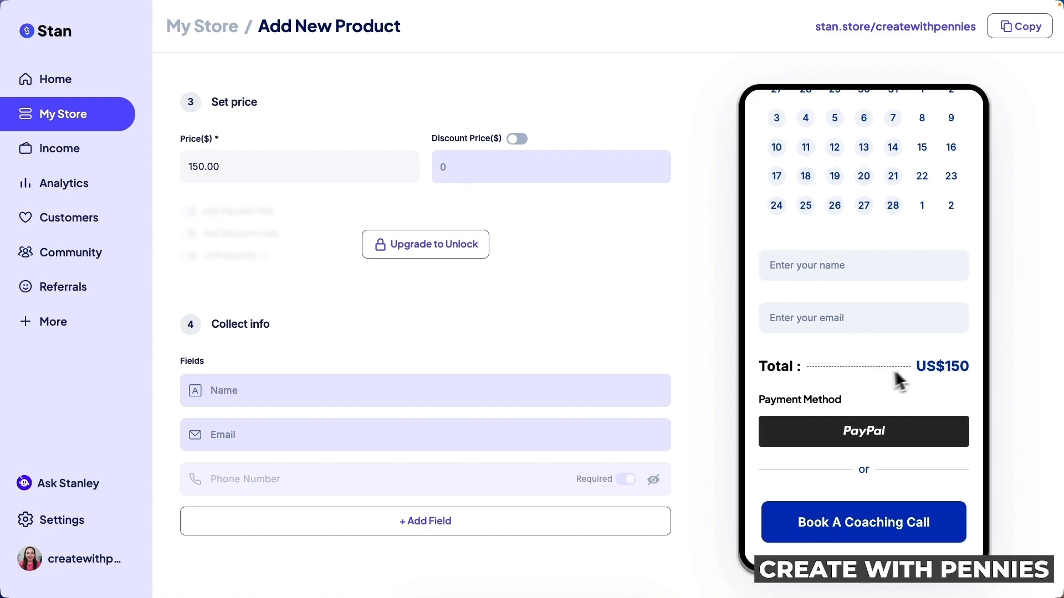
scroll(900, 380, down, 1)
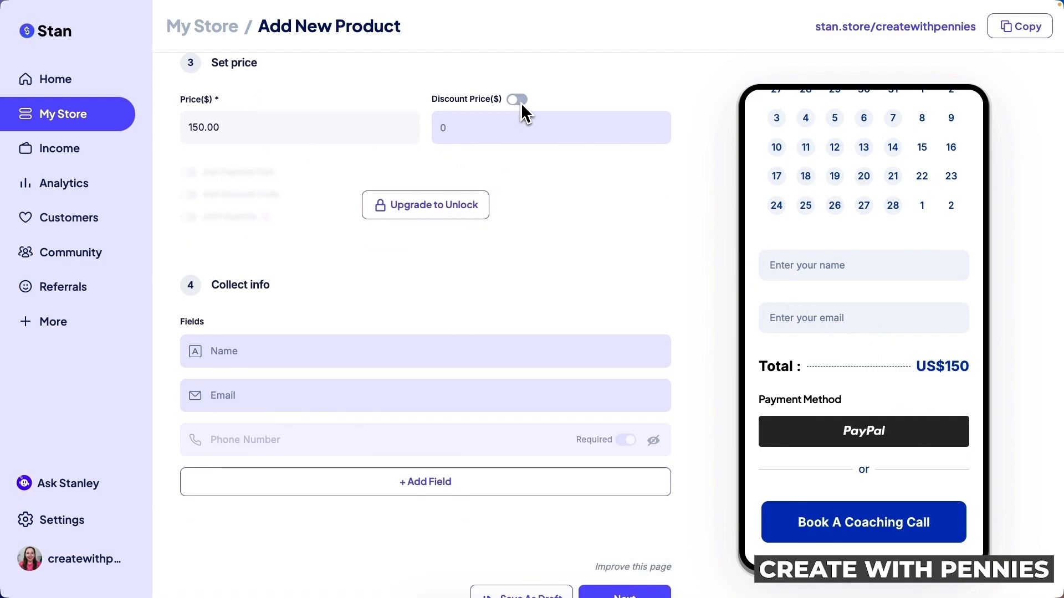
scroll(481, 144, down, 1)
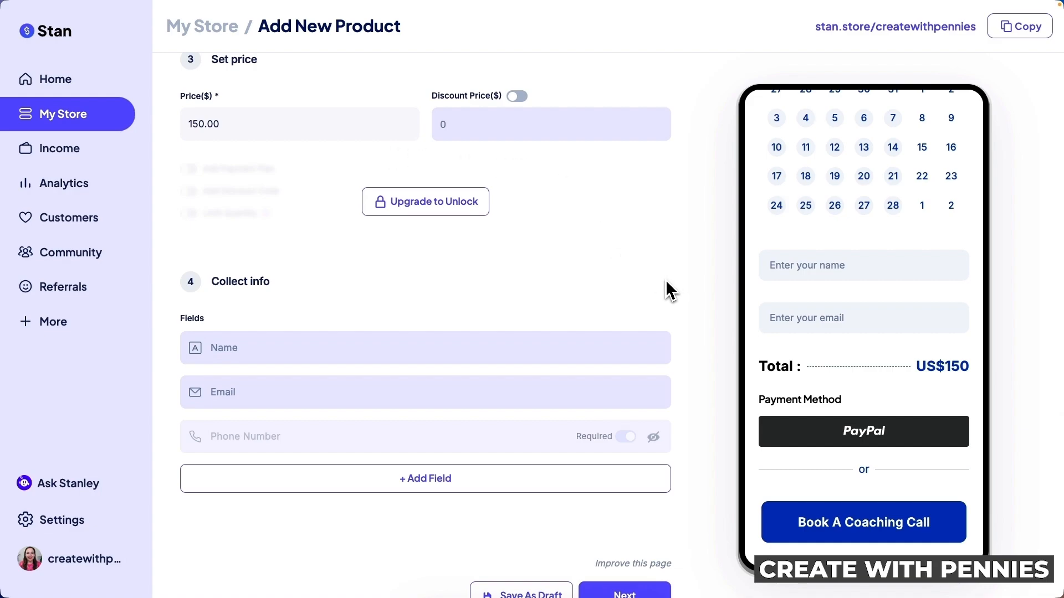
scroll(557, 291, down, 1)
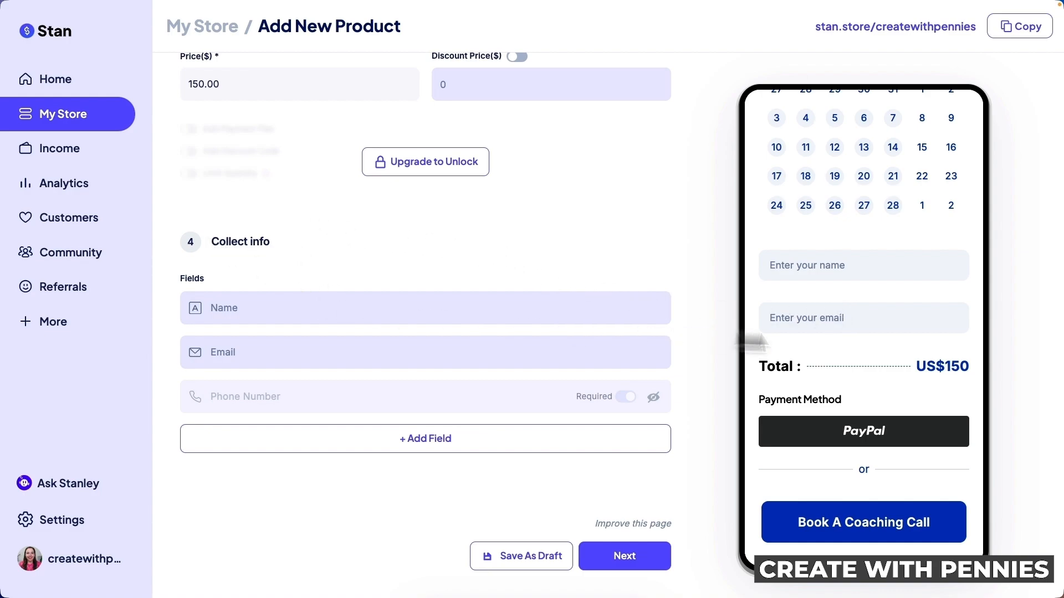
Look through the + Add Field options without adding a field
scroll(871, 308, up, 3)
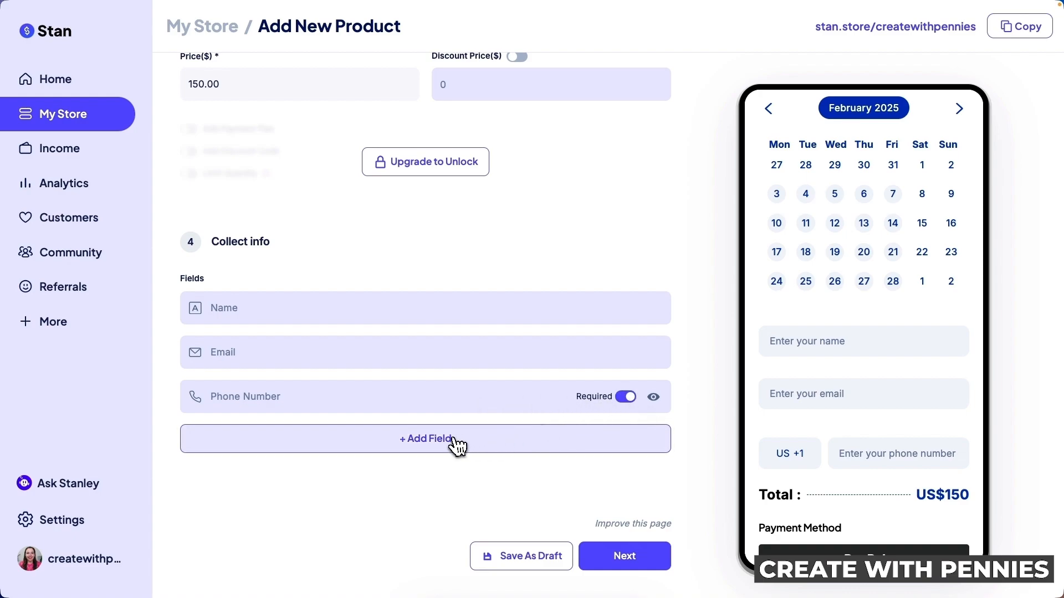
click(473, 446)
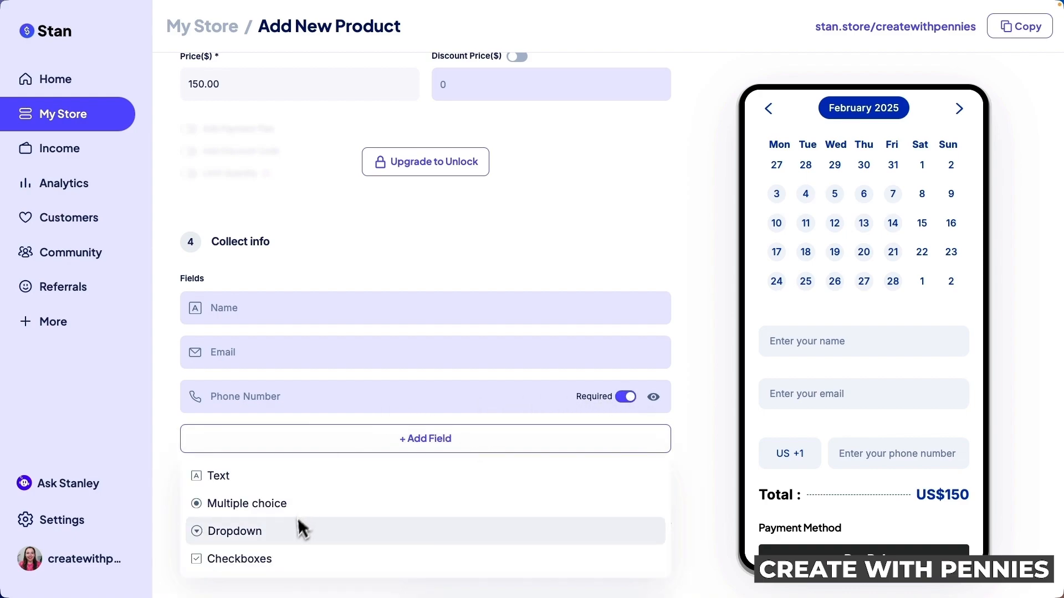
click(522, 447)
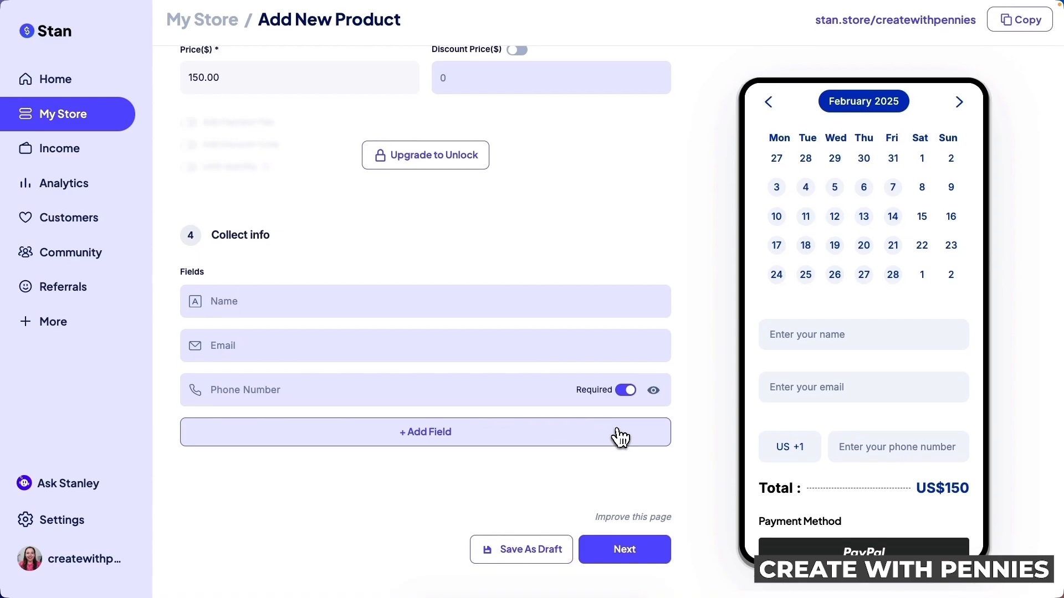
Hide the Phone Number field and continue to the Availability settings
scroll(883, 433, down, 1)
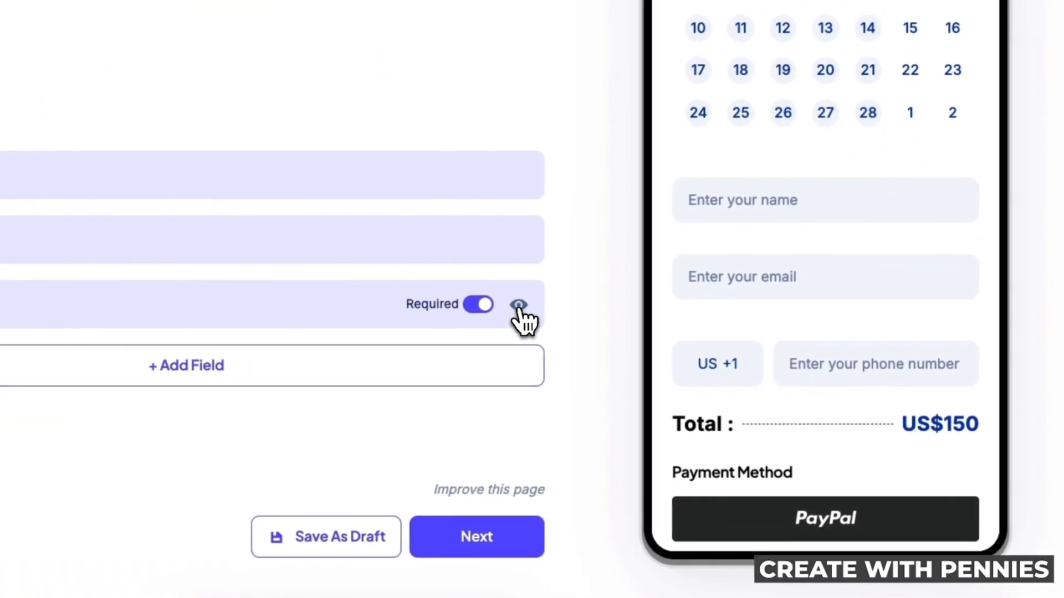
click(519, 307)
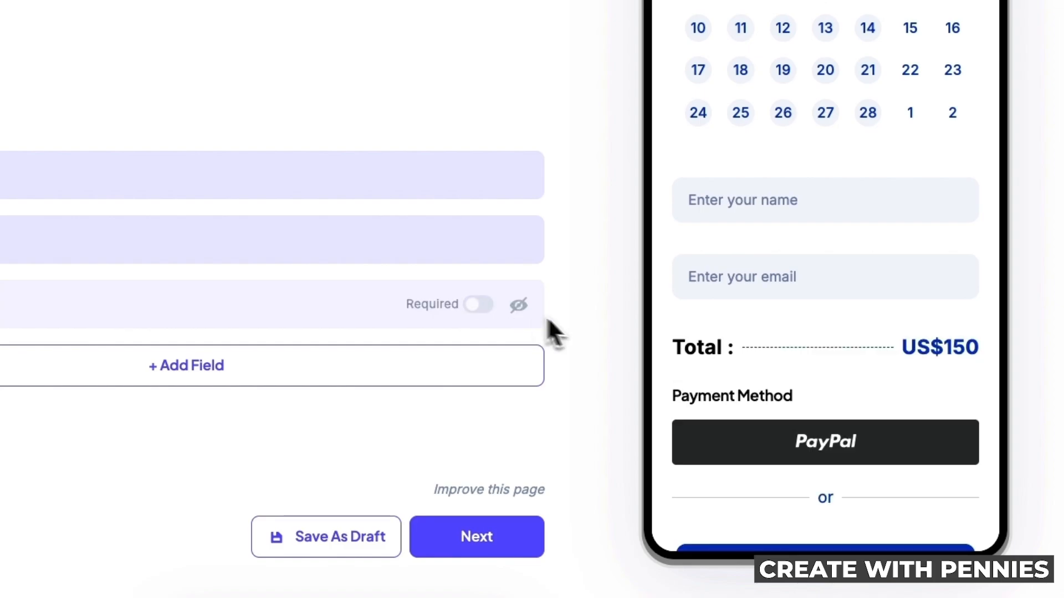
click(529, 540)
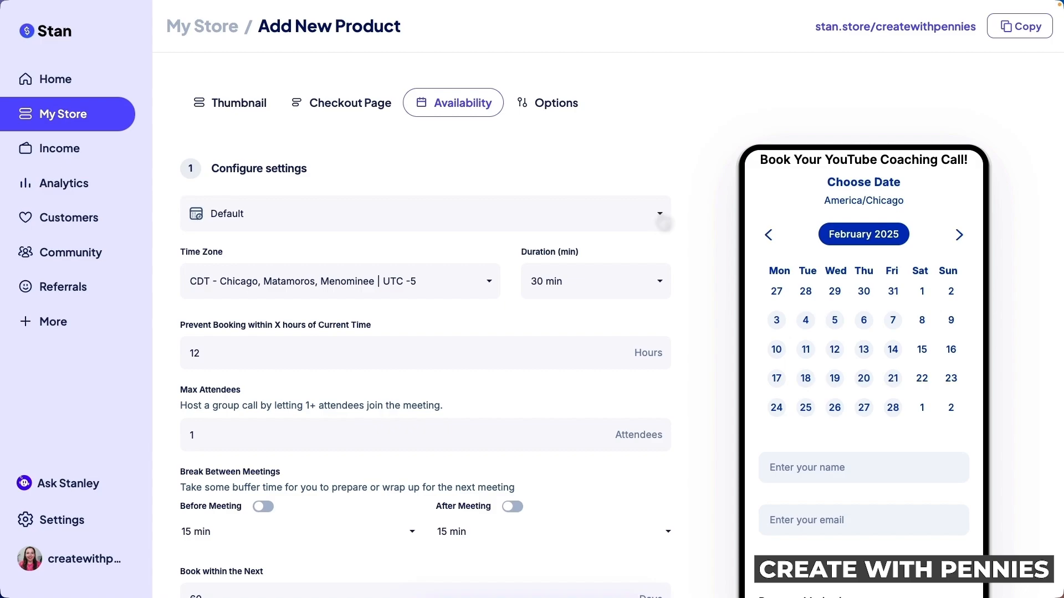
Try Google Meet, Zoom Meeting and Custom Location, then set the location back to Default
click(288, 215)
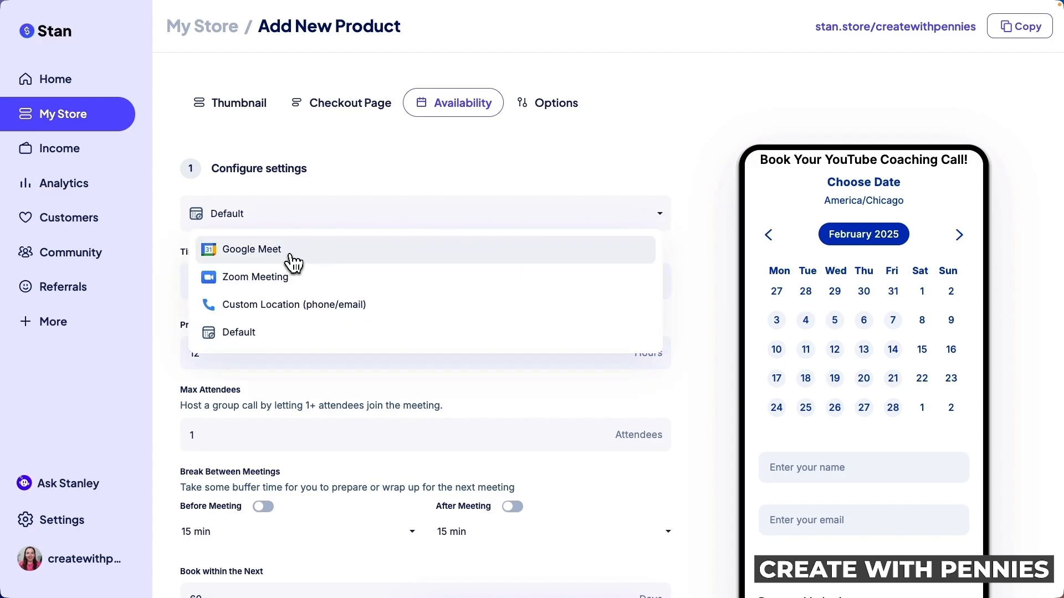
click(318, 261)
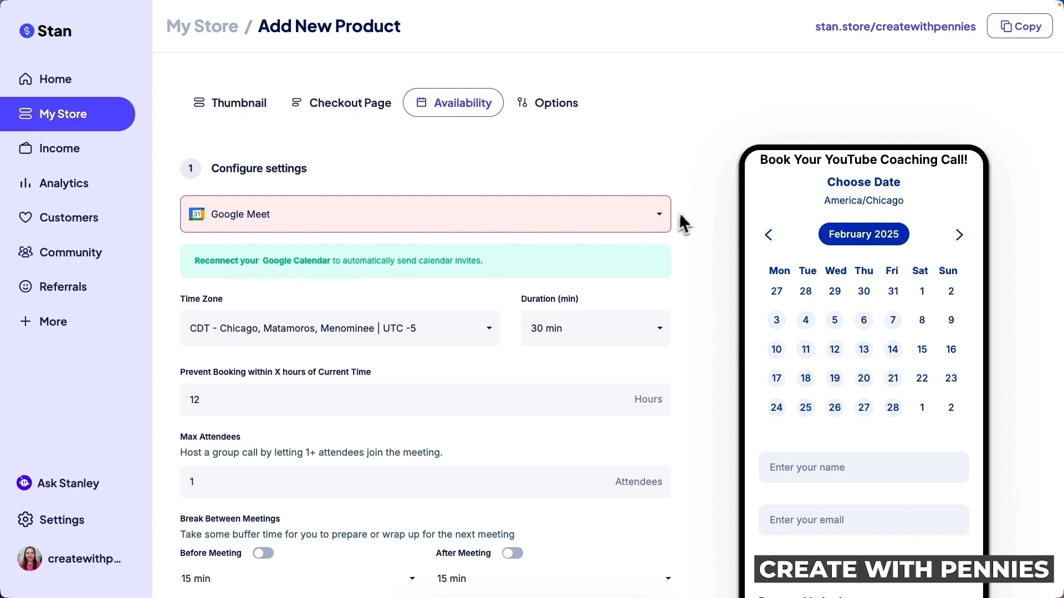
click(657, 218)
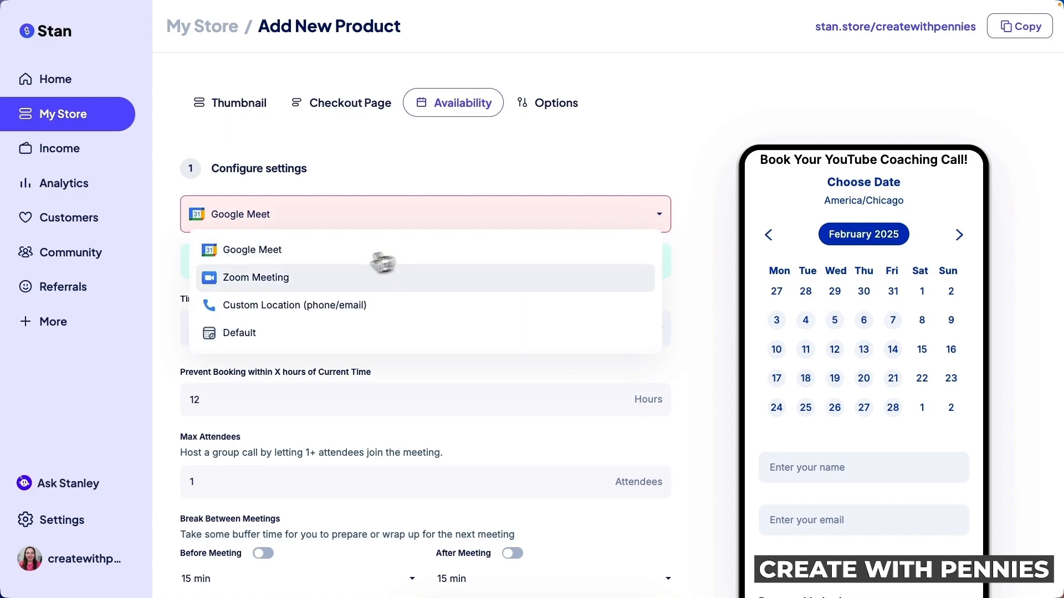
click(348, 280)
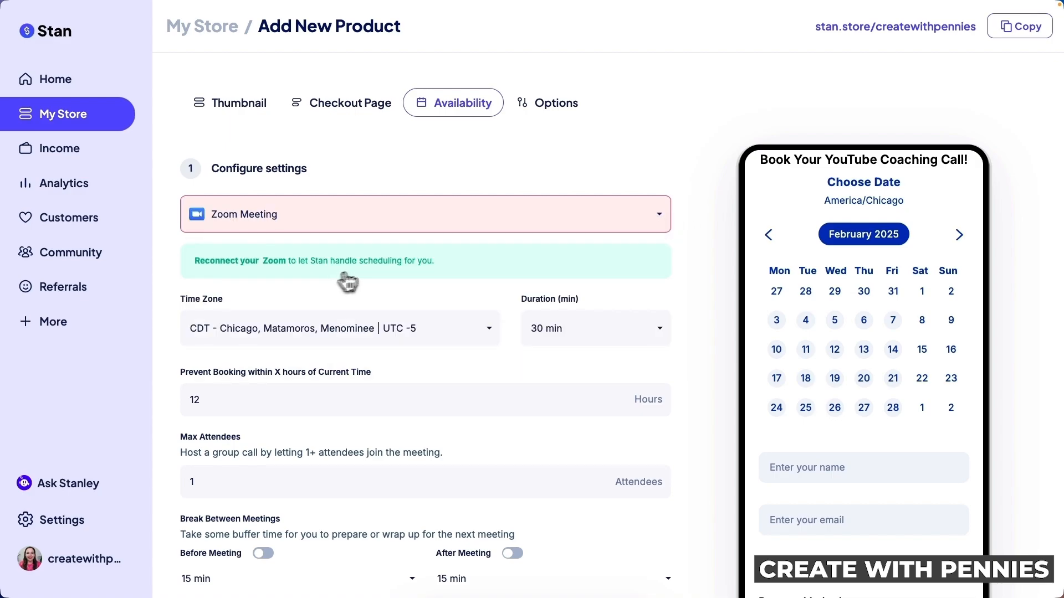
click(663, 221)
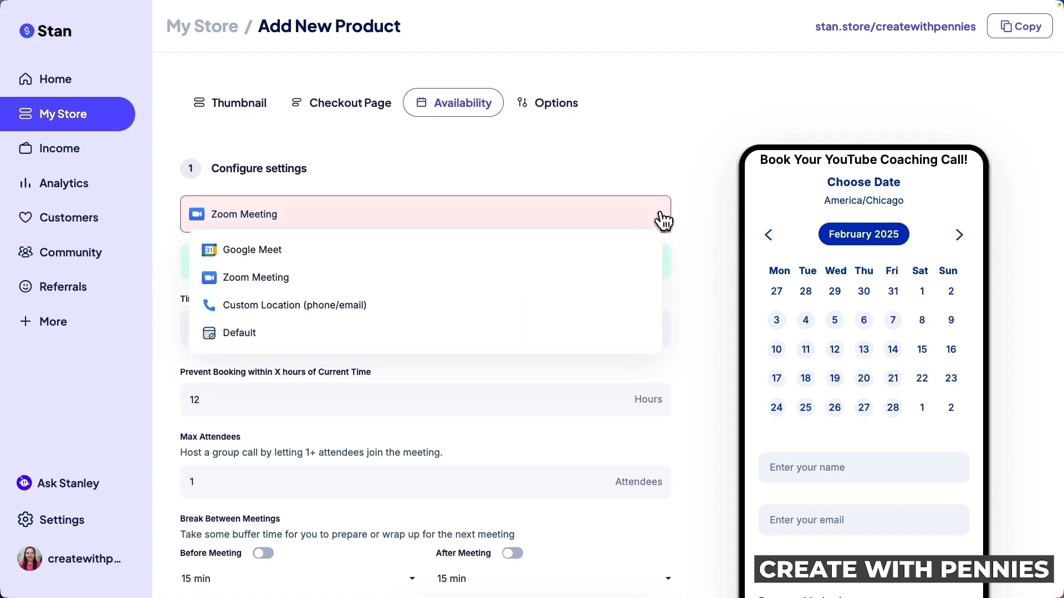
click(419, 305)
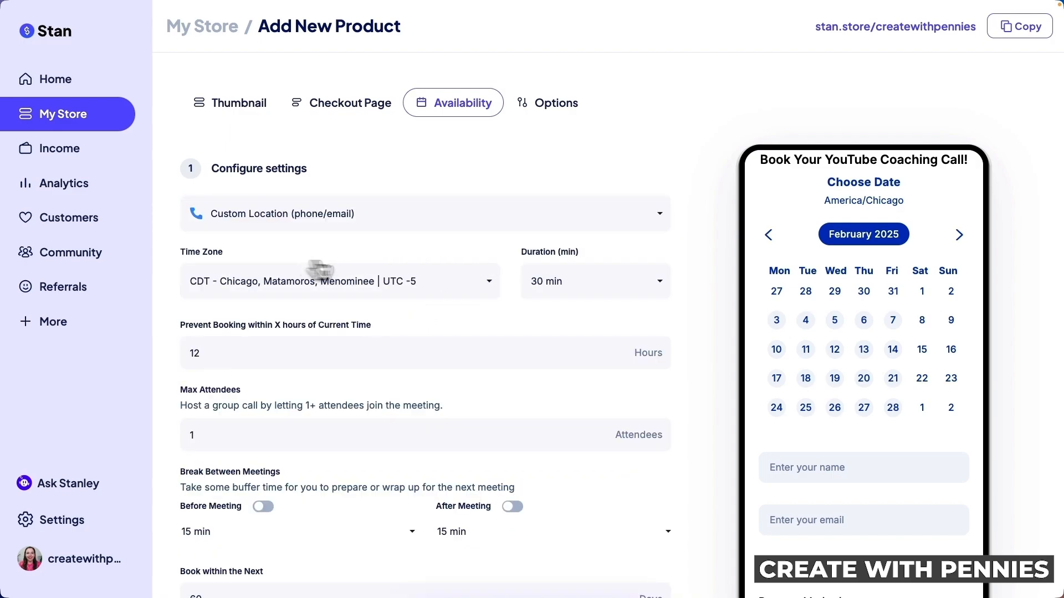
click(660, 221)
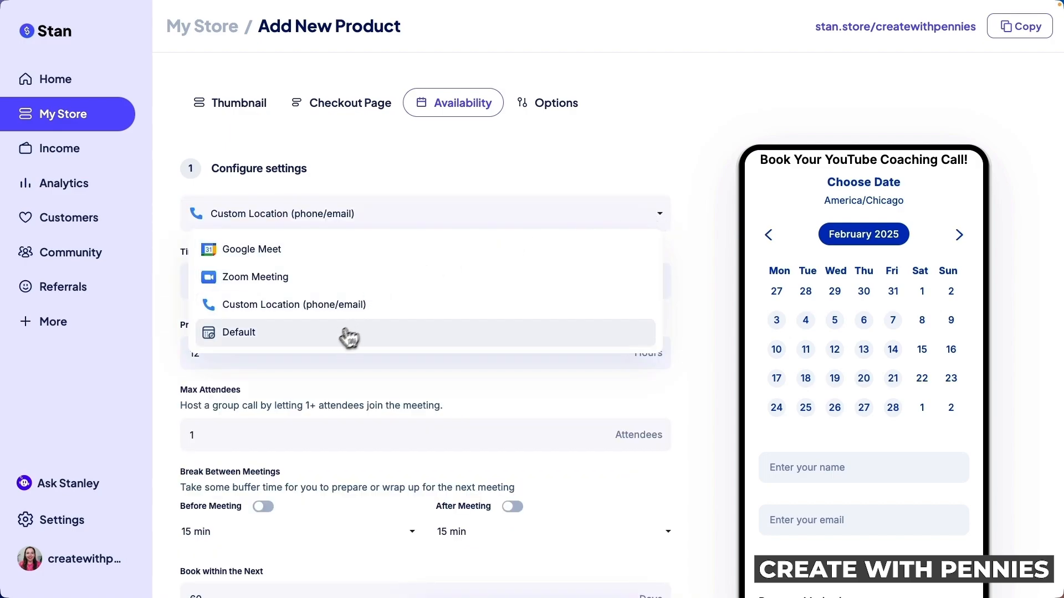
click(326, 348)
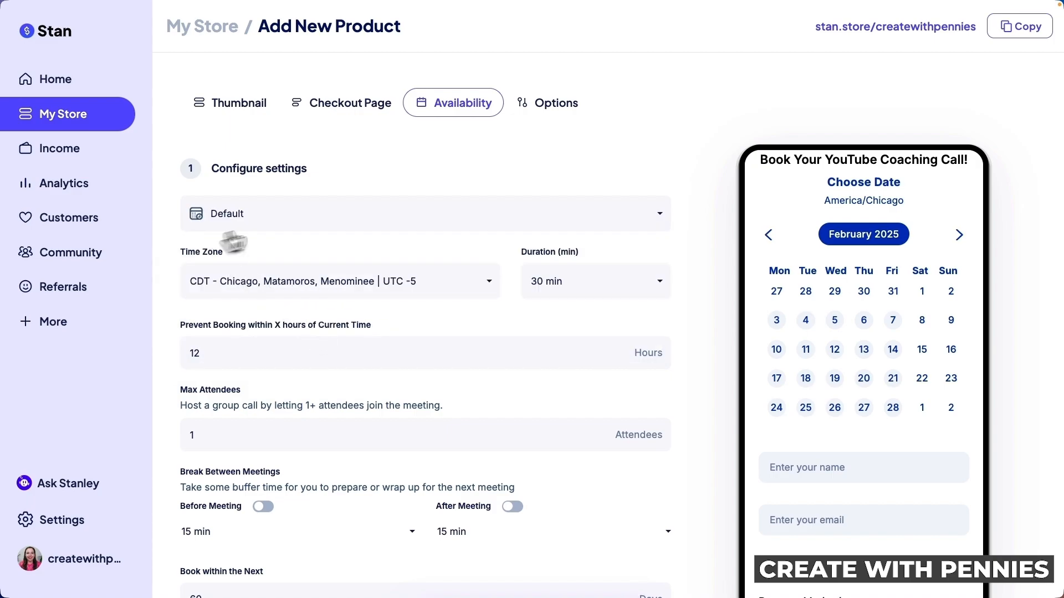
Preview February 5, then pick Thursday February 6 at 09:30 AM in the booking preview
click(835, 320)
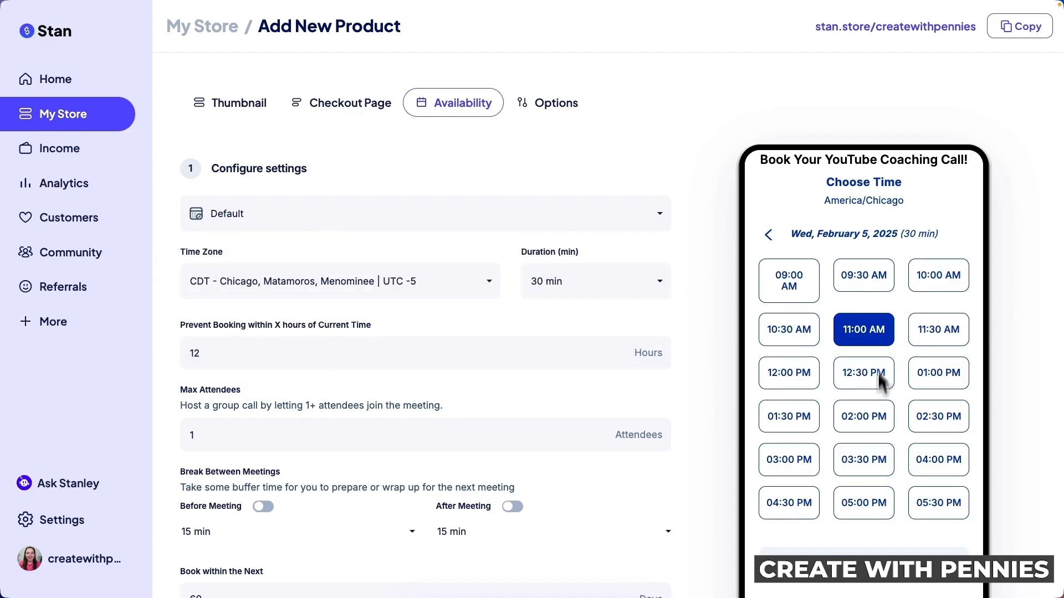
click(770, 239)
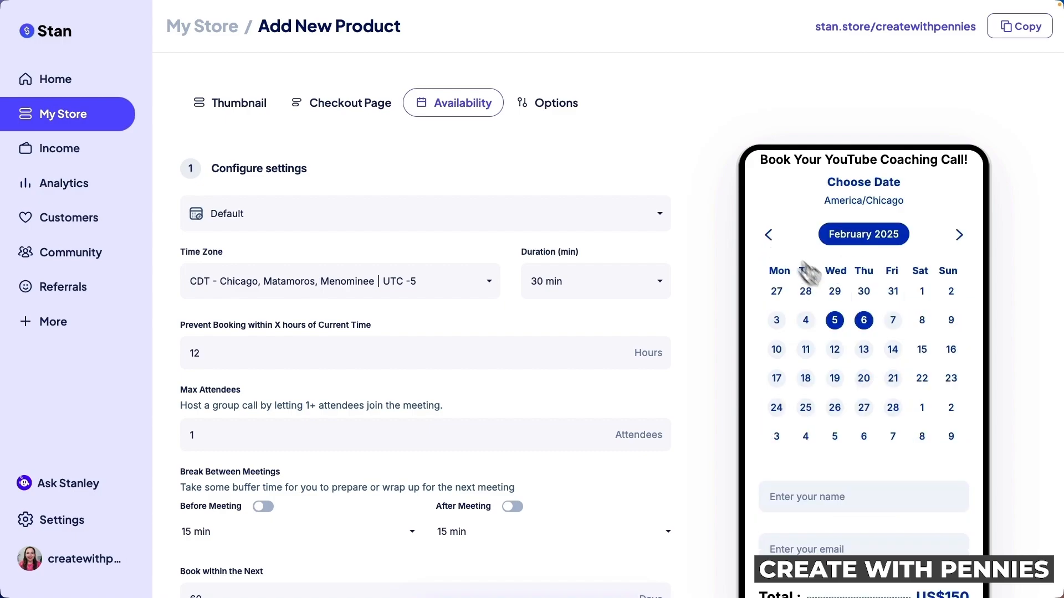
click(866, 322)
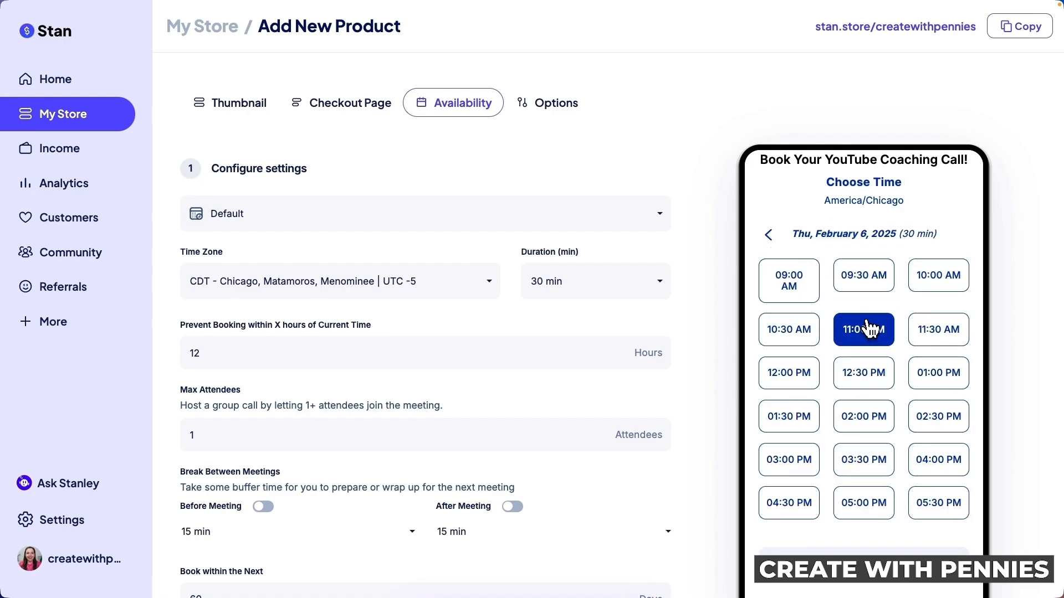
click(879, 278)
scroll(880, 410, down, 2)
scroll(879, 411, up, 1)
scroll(871, 507, down, 1)
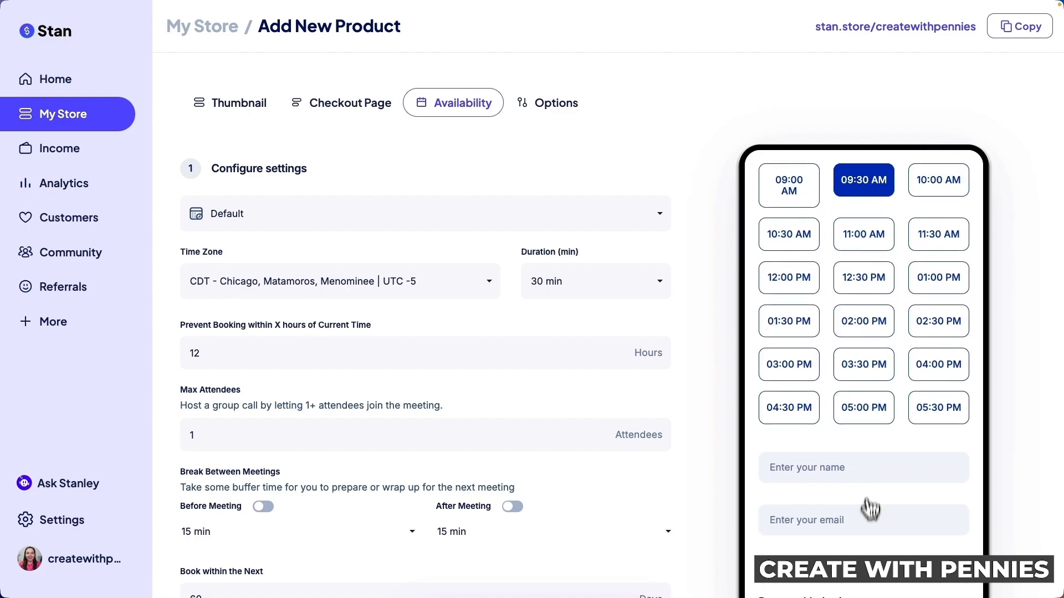
scroll(871, 507, down, 3)
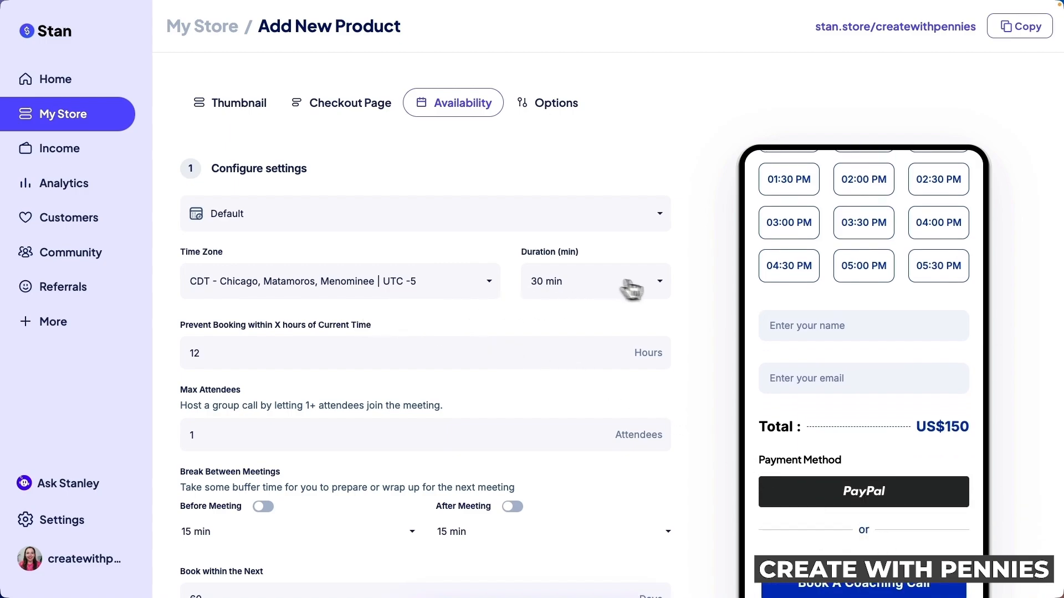
Reopen the meeting location list and keep it on Default
click(347, 215)
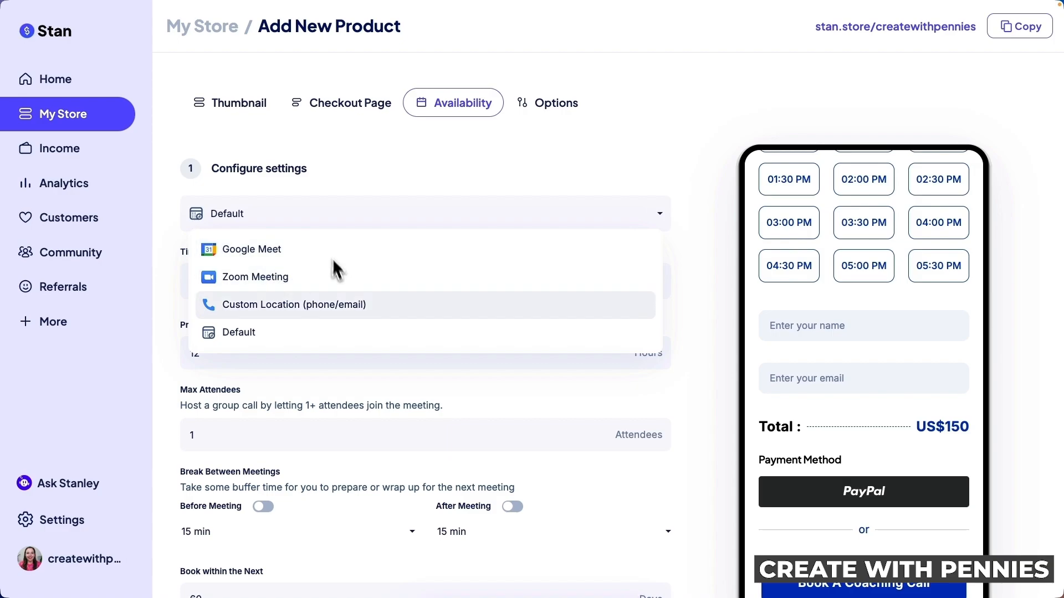
click(442, 182)
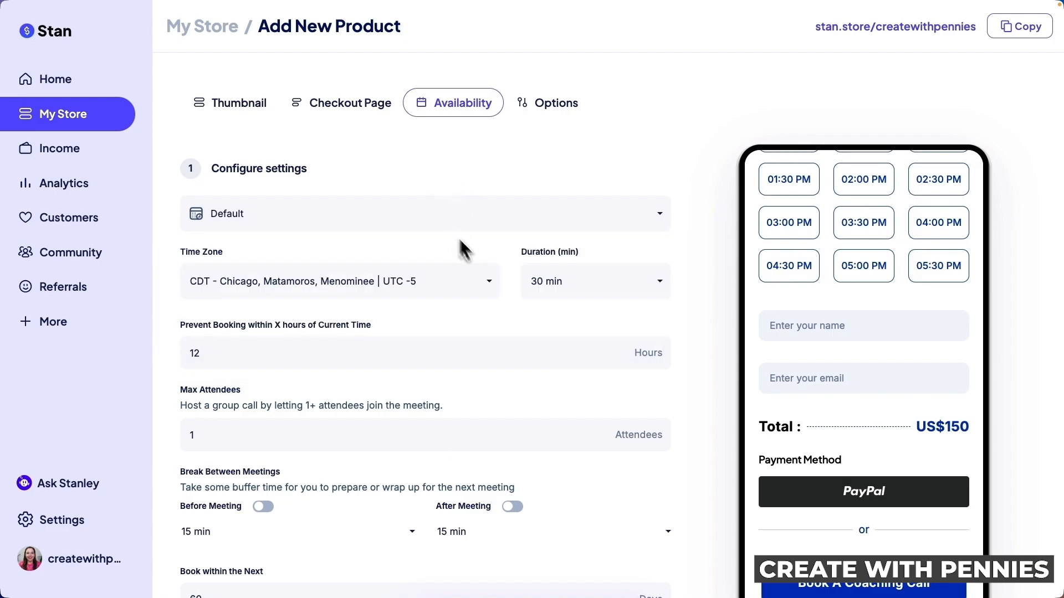
scroll(839, 300, down, 1)
scroll(845, 289, up, 3)
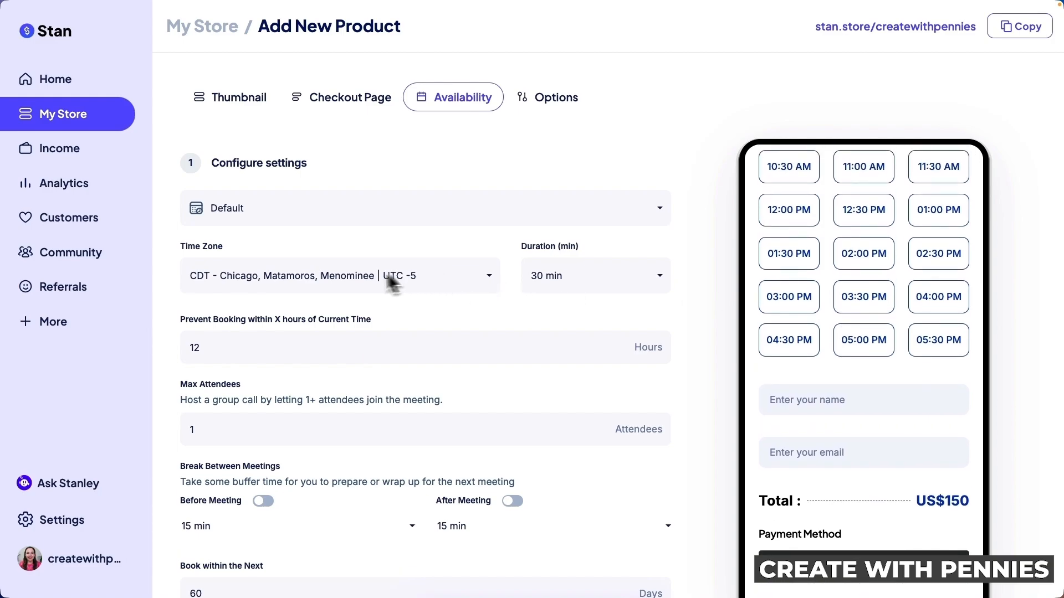
Keep the CDT Chicago time zone and set the call duration to 60 min
click(486, 279)
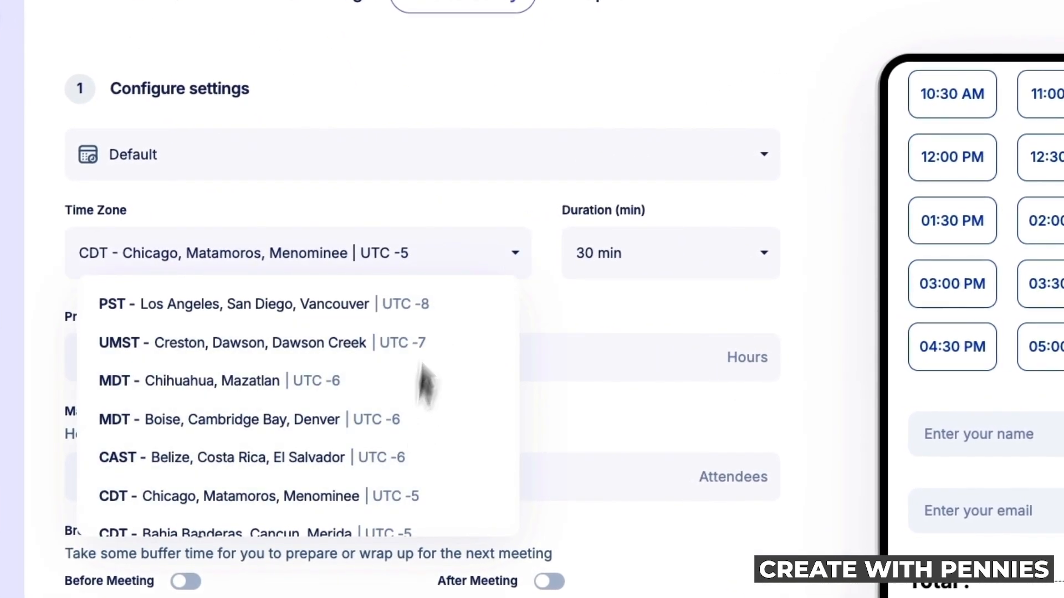
click(479, 201)
click(766, 256)
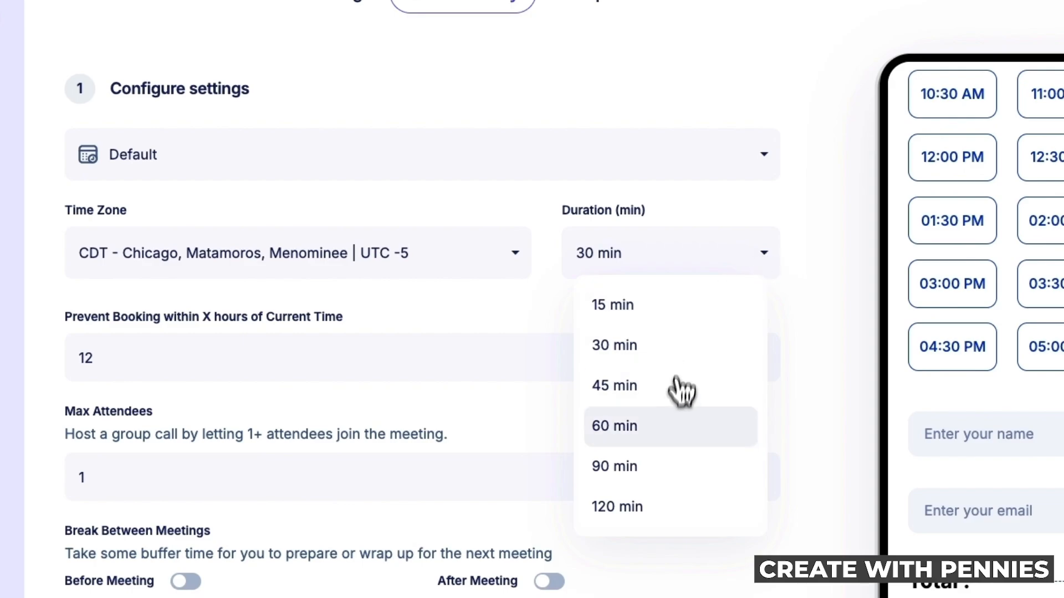
click(674, 431)
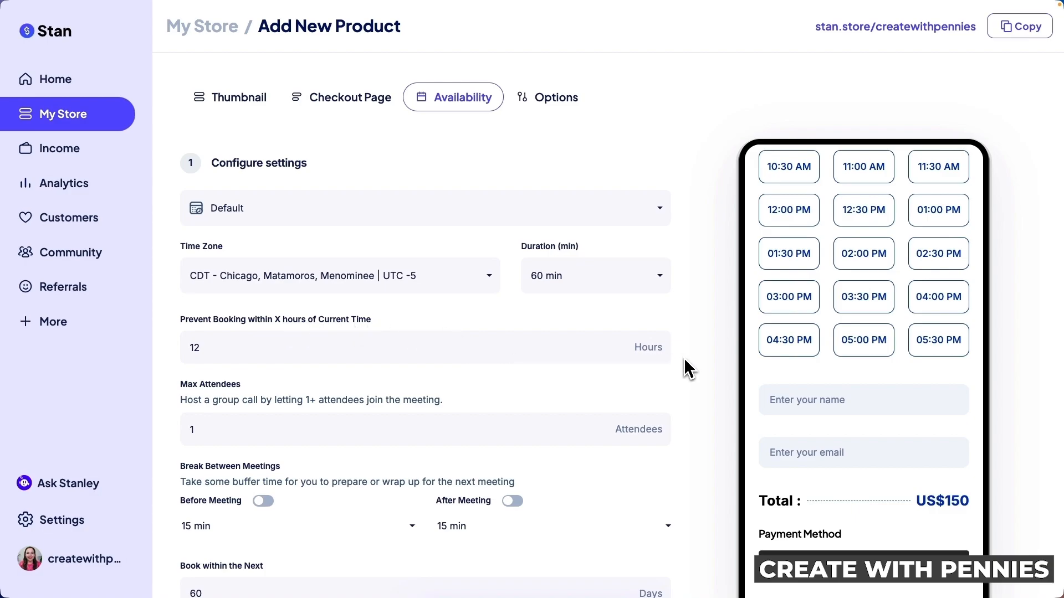
scroll(686, 366, down, 1)
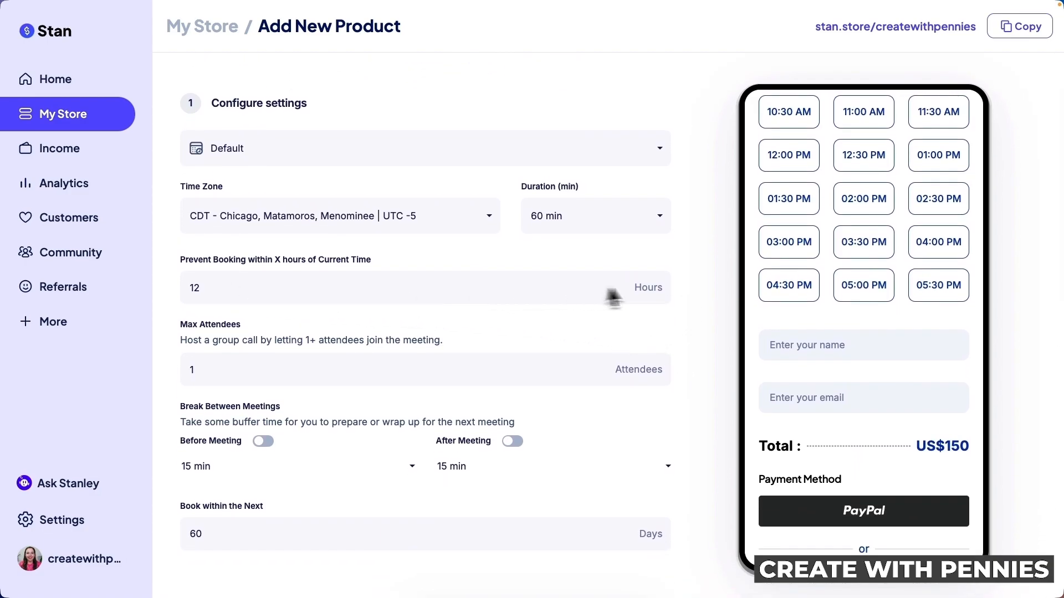
scroll(205, 339, down, 1)
scroll(204, 339, down, 1)
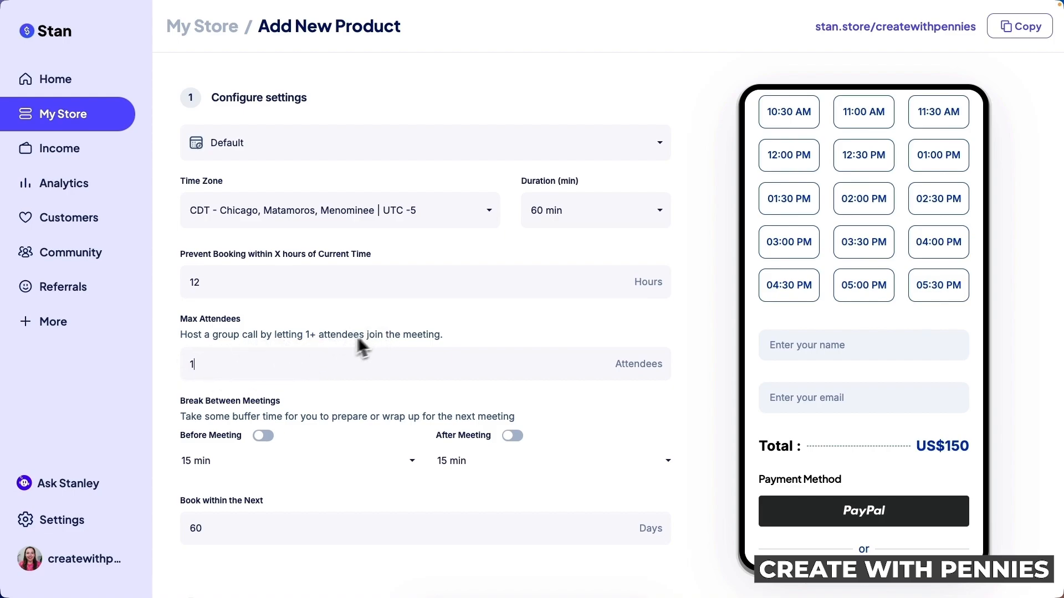
Turn on 15-minute breaks before and after meetings, keeping booking open 60 days ahead
click(208, 372)
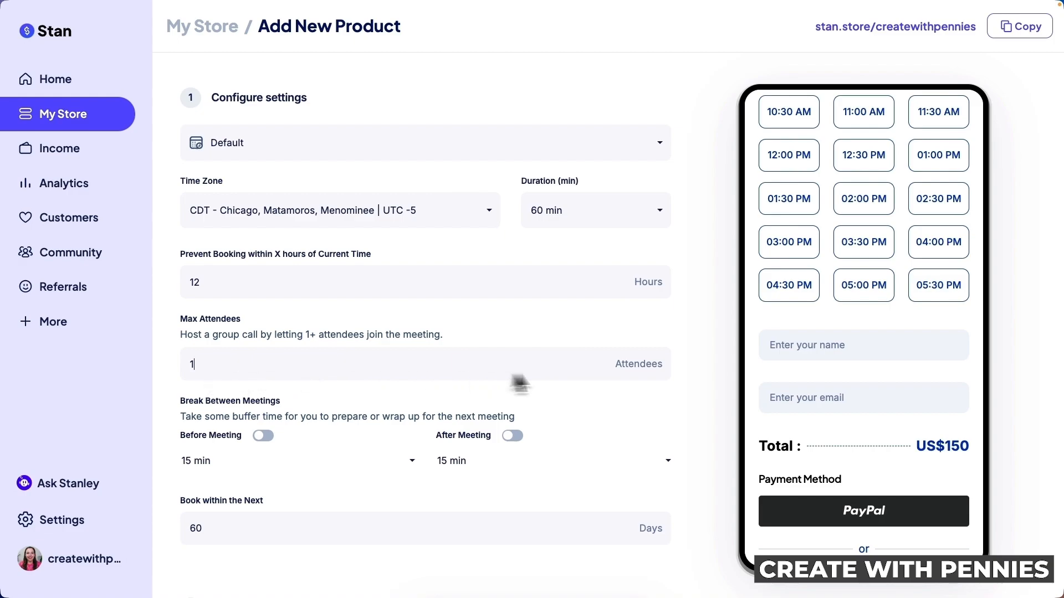
scroll(657, 397, down, 4)
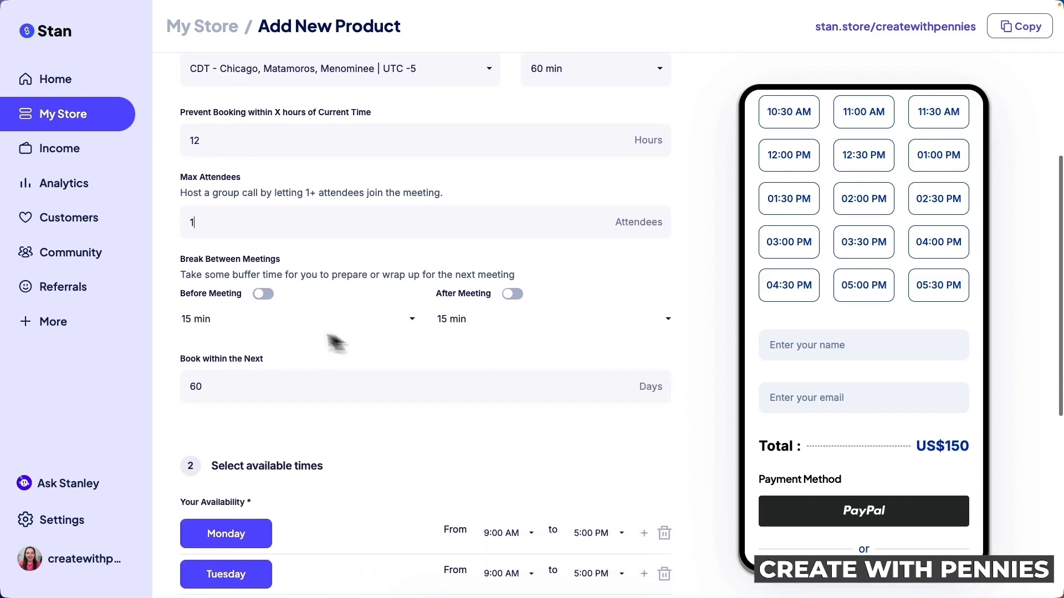
scroll(278, 327, down, 1)
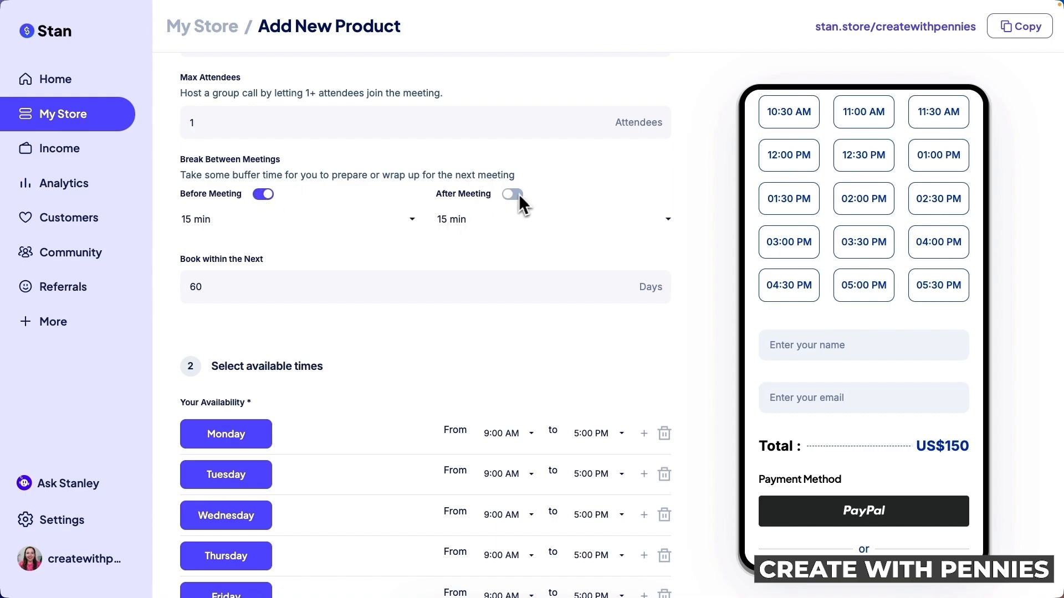
click(411, 220)
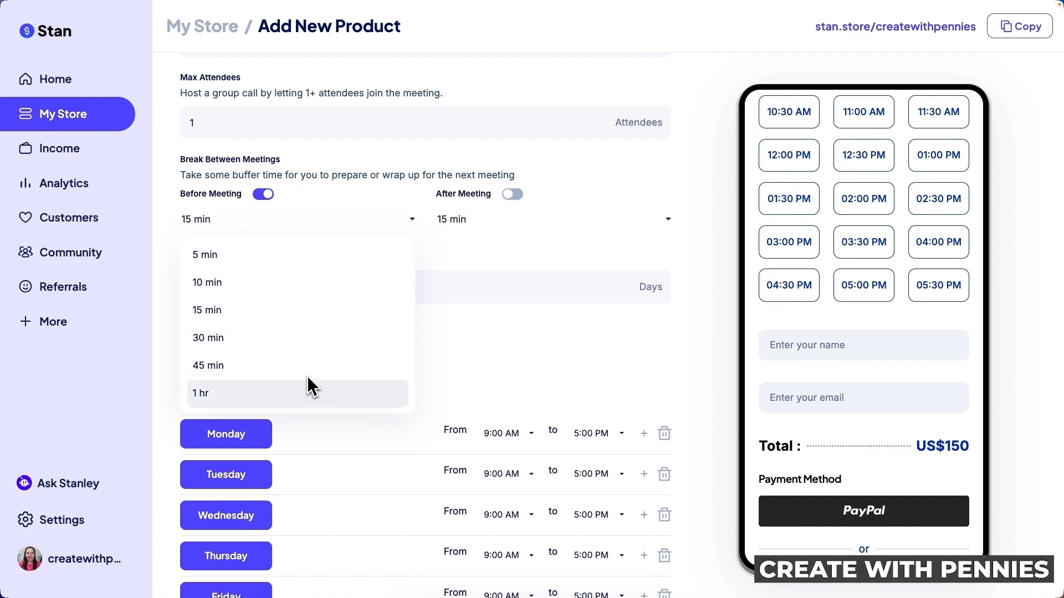
click(513, 195)
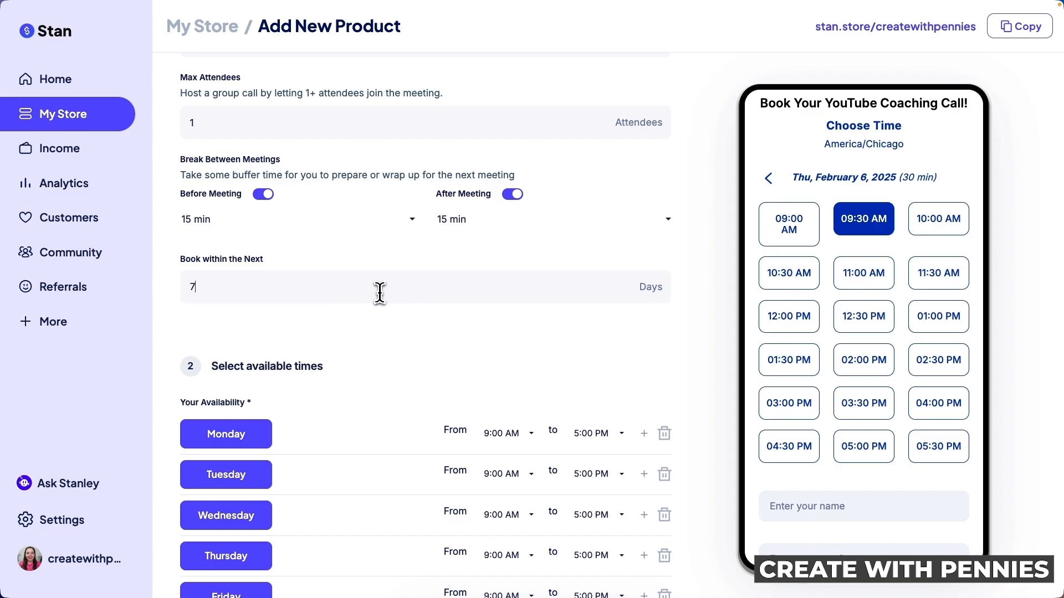
click(770, 178)
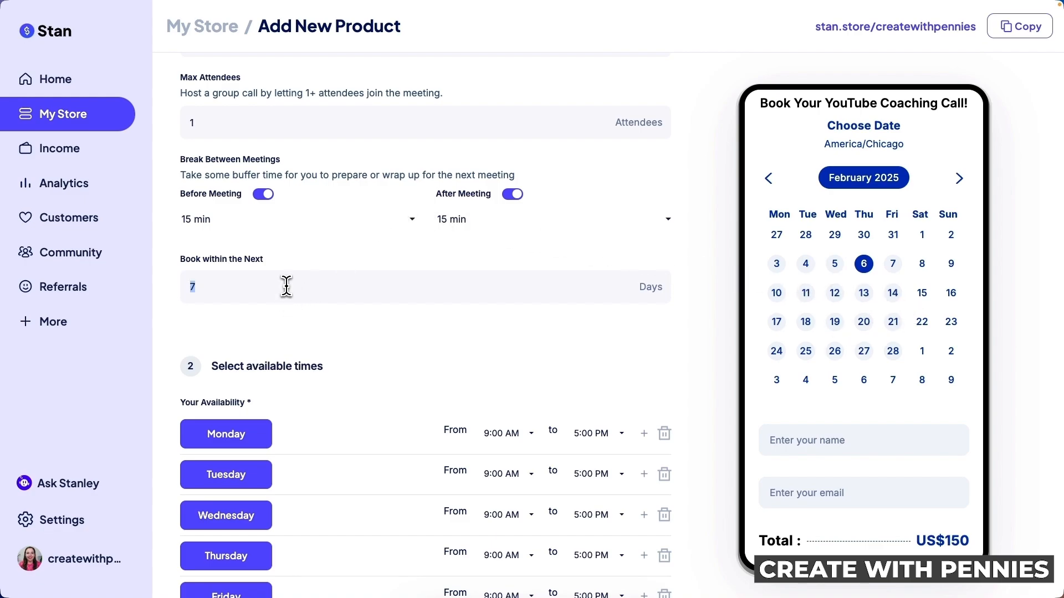
scroll(447, 336, down, 1)
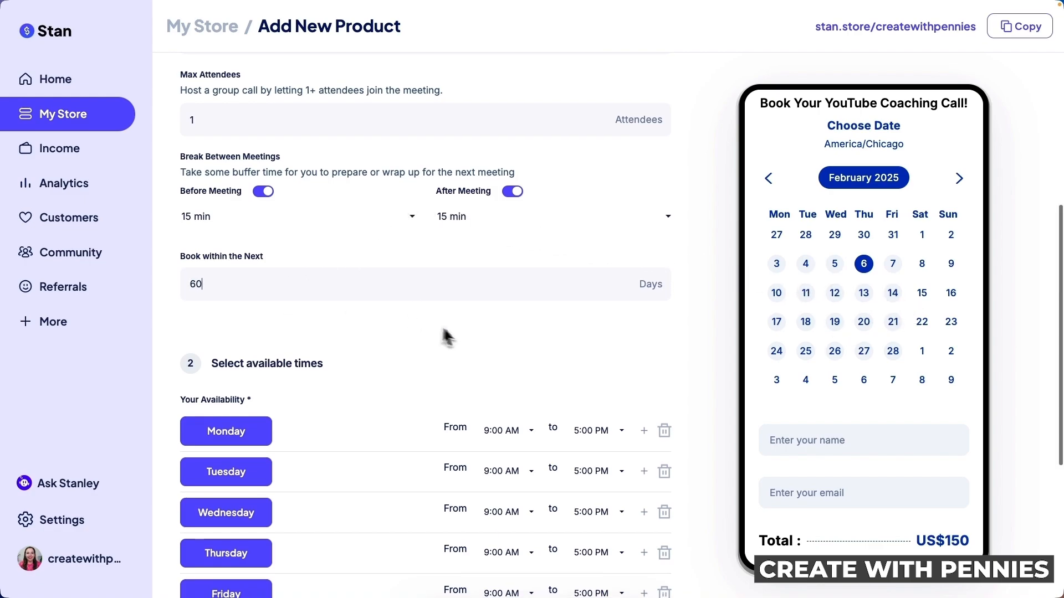
scroll(521, 307, down, 5)
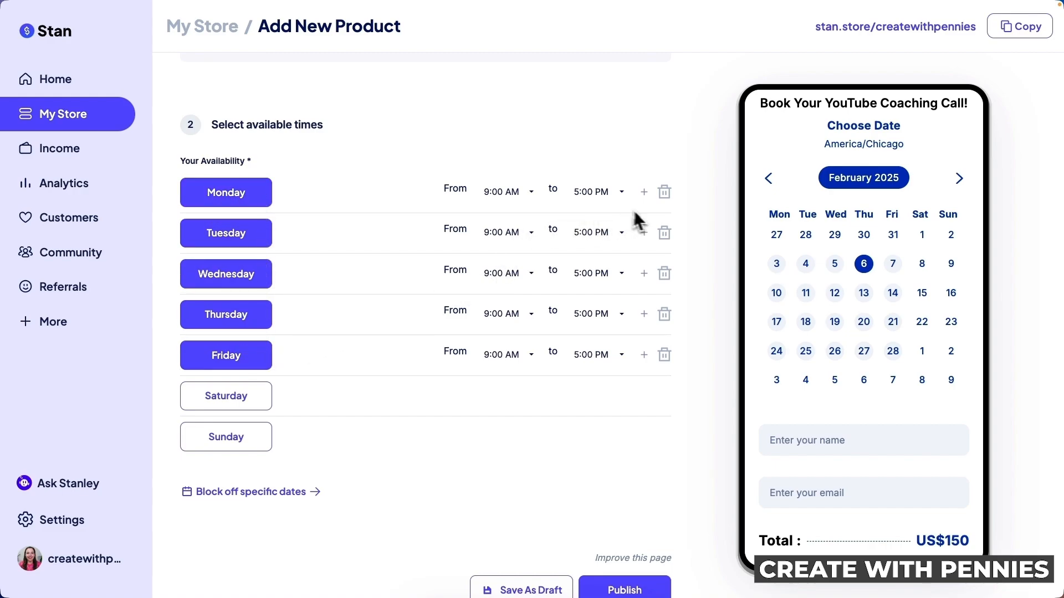
Remove Tuesday and Thursday from availability and make Saturday available
click(667, 236)
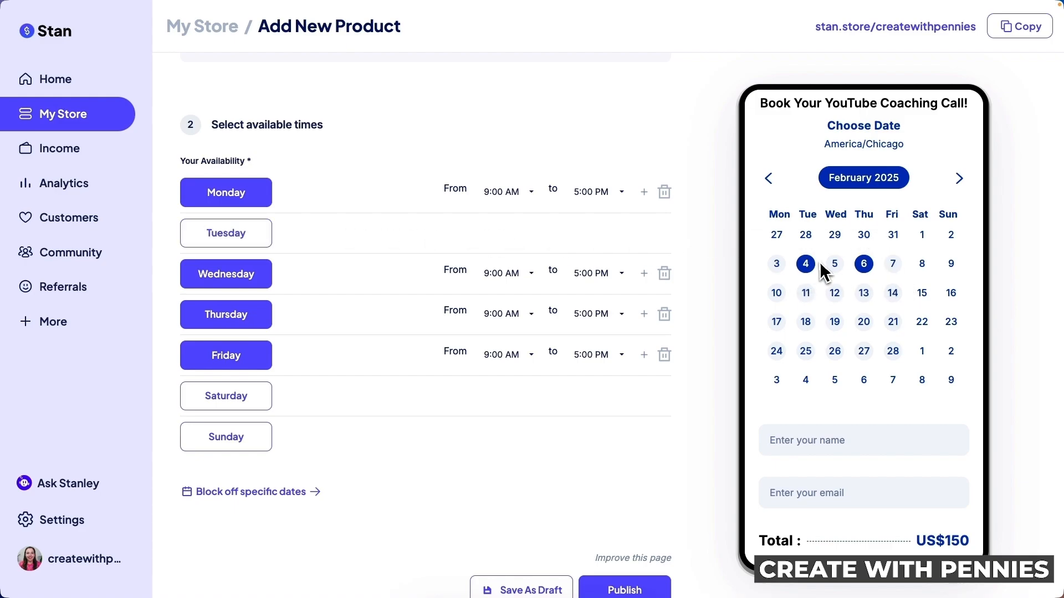
click(668, 316)
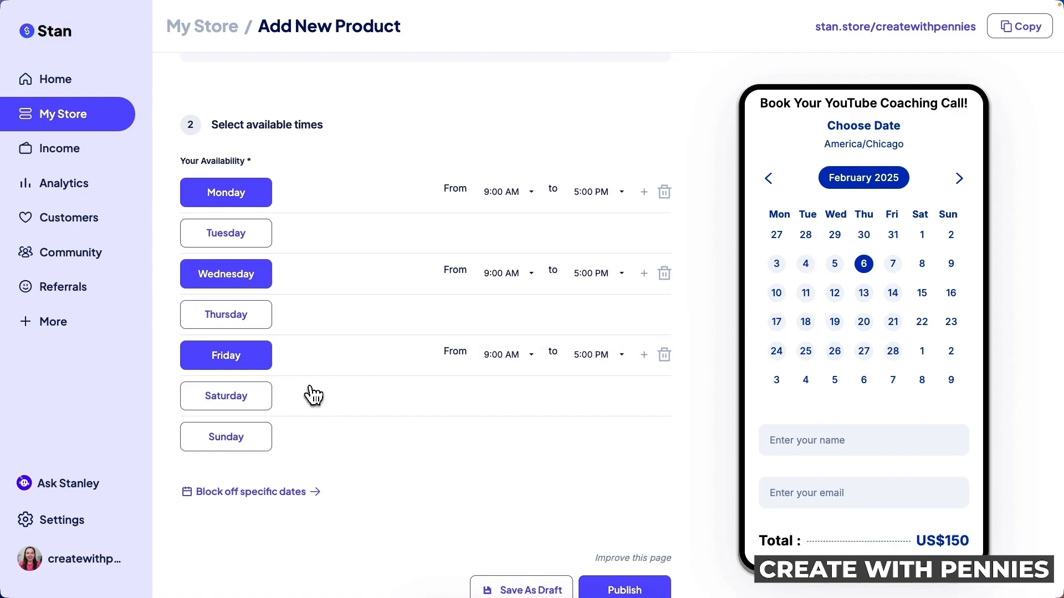
click(232, 402)
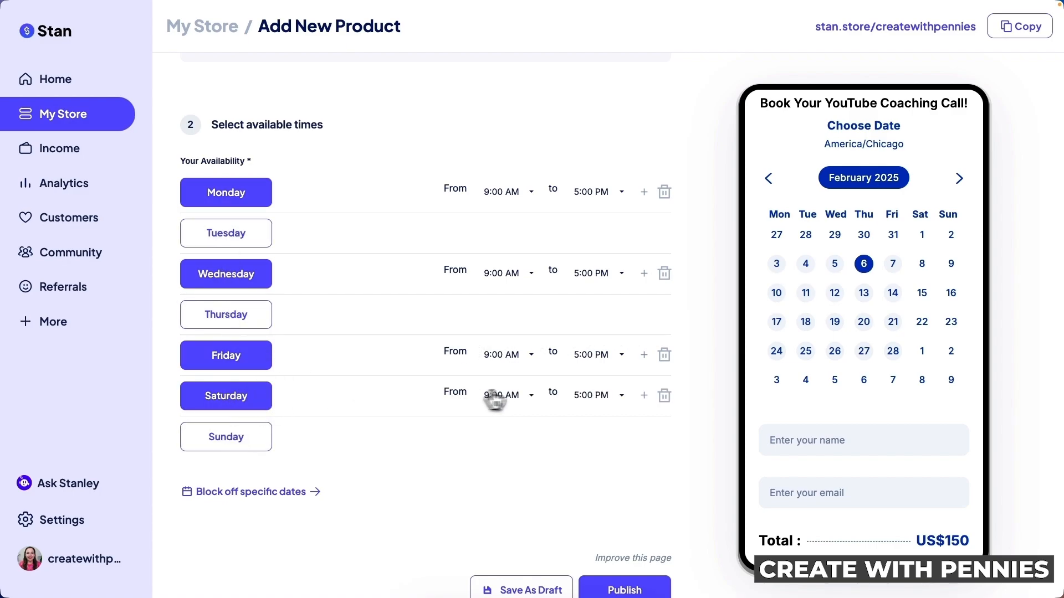
Set Saturday's available hours to 8:00 AM–10:00 AM
click(531, 397)
scroll(544, 435, down, 5)
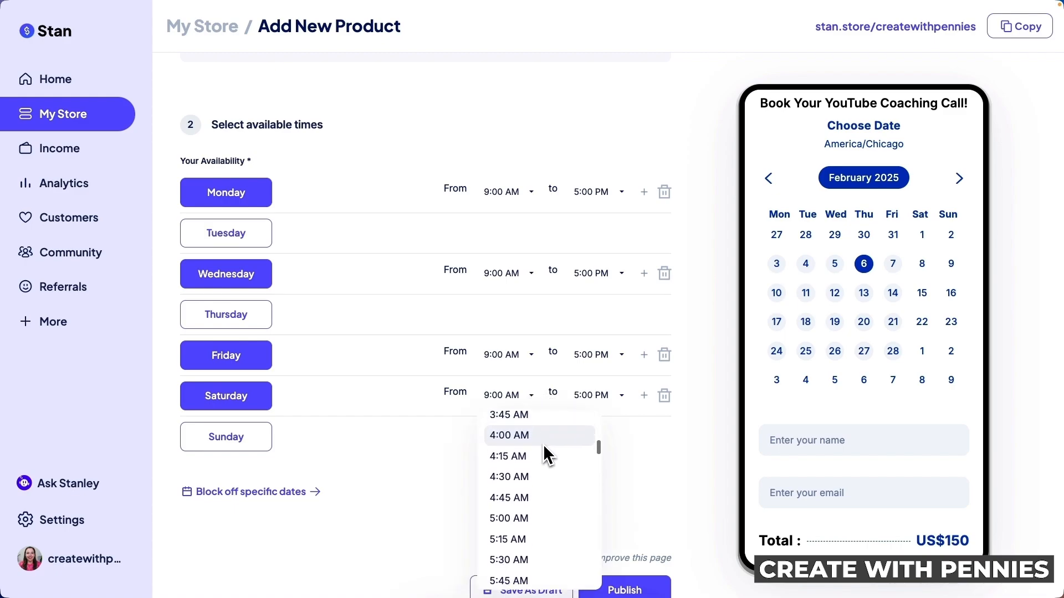
scroll(543, 445, down, 6)
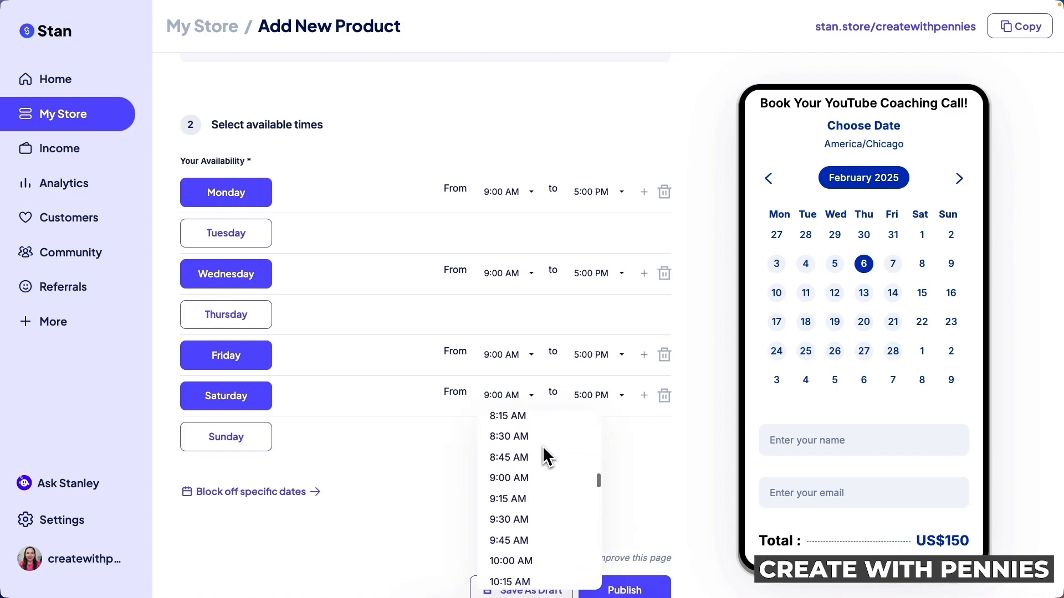
scroll(530, 434, up, 1)
click(518, 418)
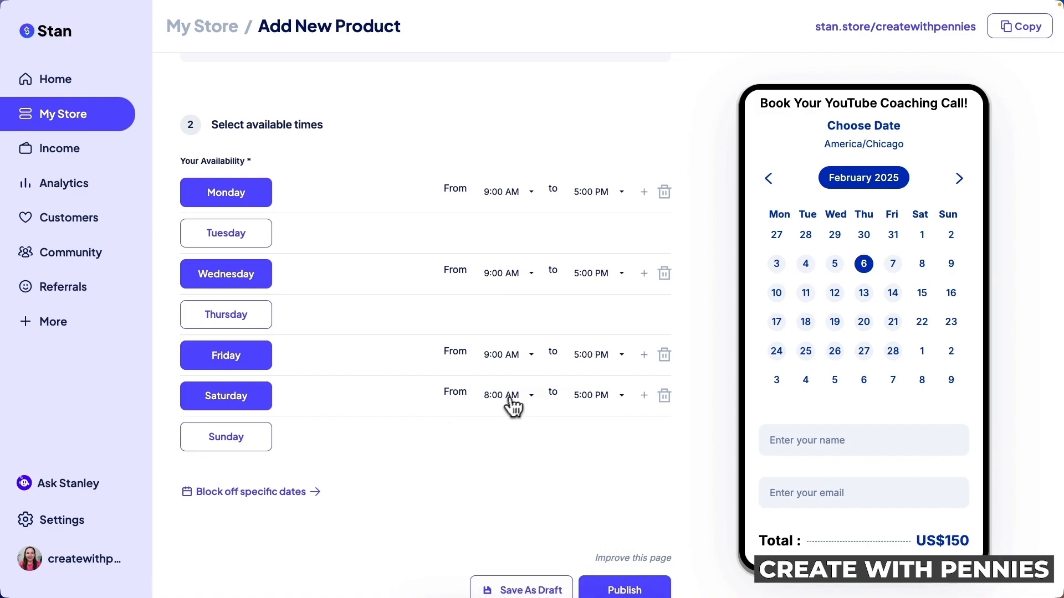
click(625, 398)
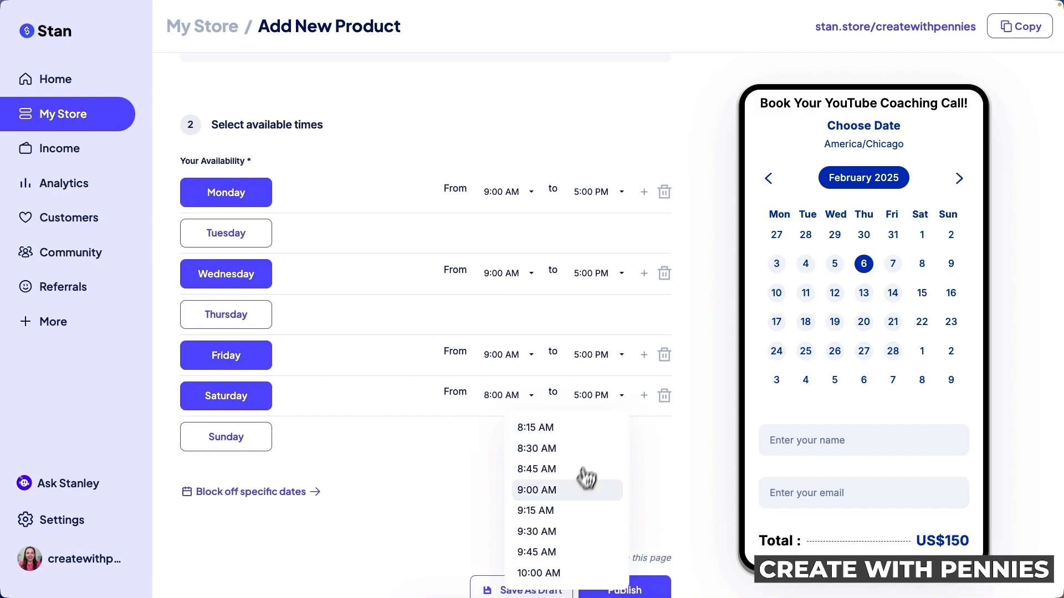
scroll(577, 499, down, 3)
click(541, 483)
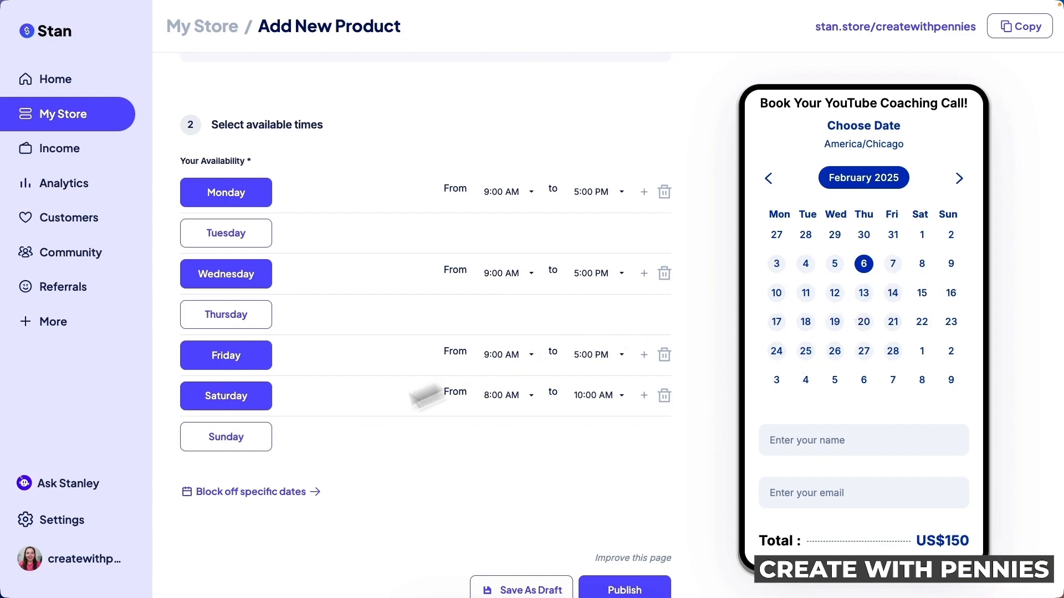
Block off January 30 from 9:00 to 10:00 AM
click(287, 502)
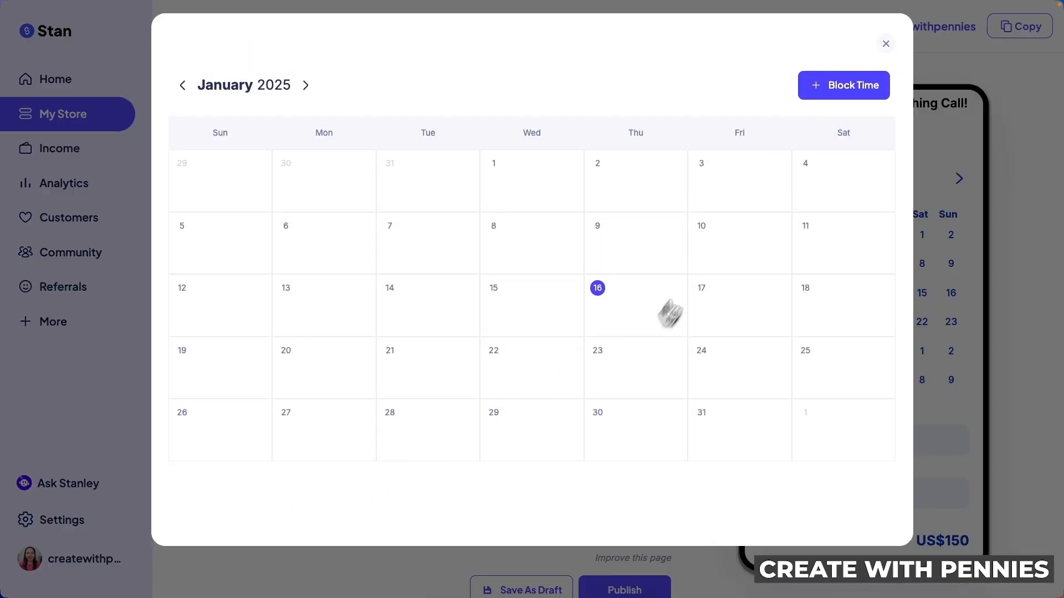
click(639, 422)
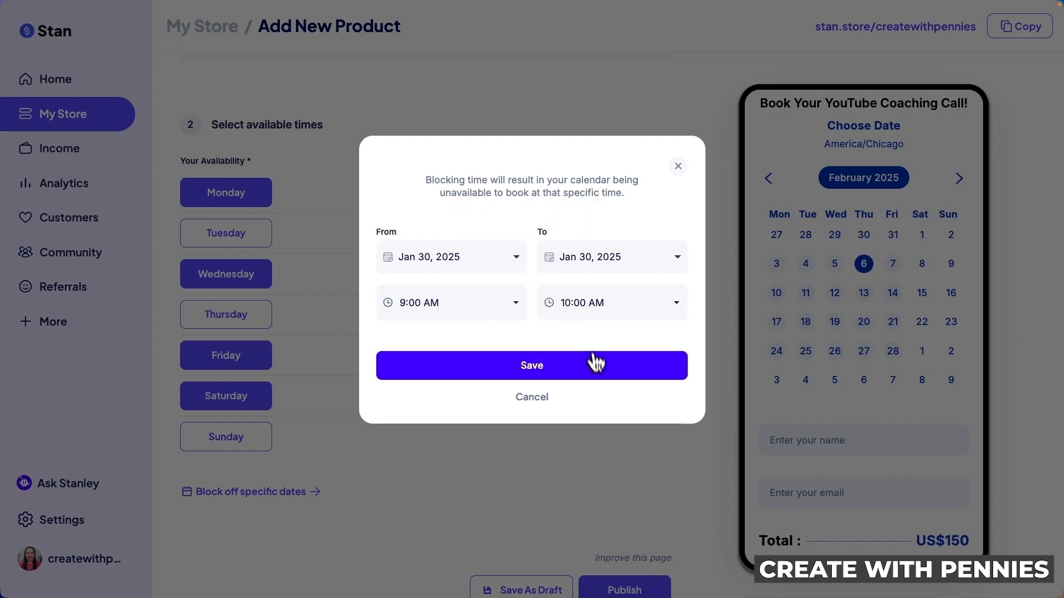
click(599, 376)
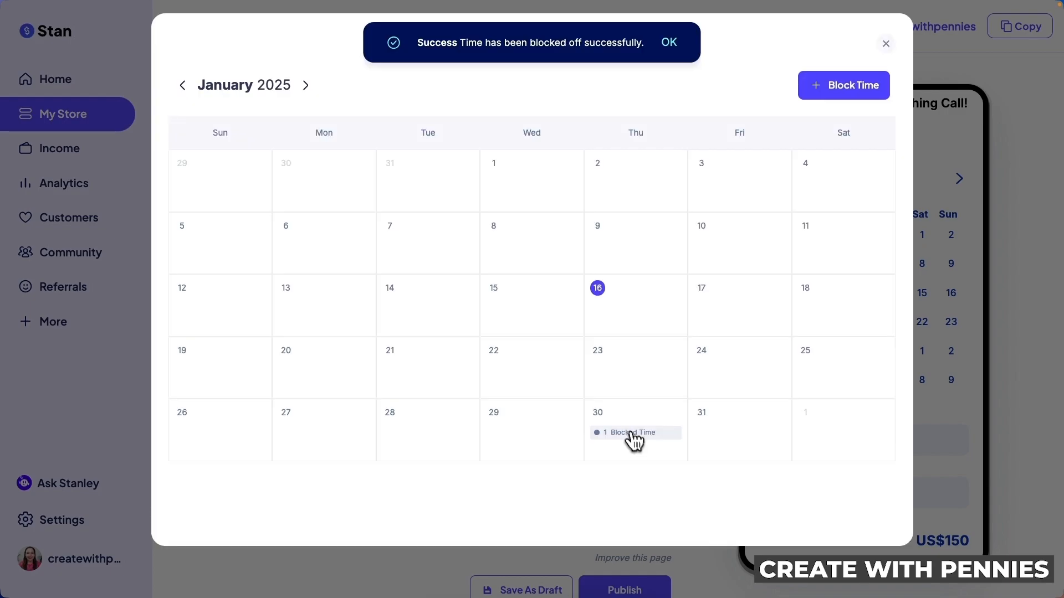
Abandon a January 24 block, close the blocked-dates calendar, and publish the coaching call
click(745, 371)
click(502, 303)
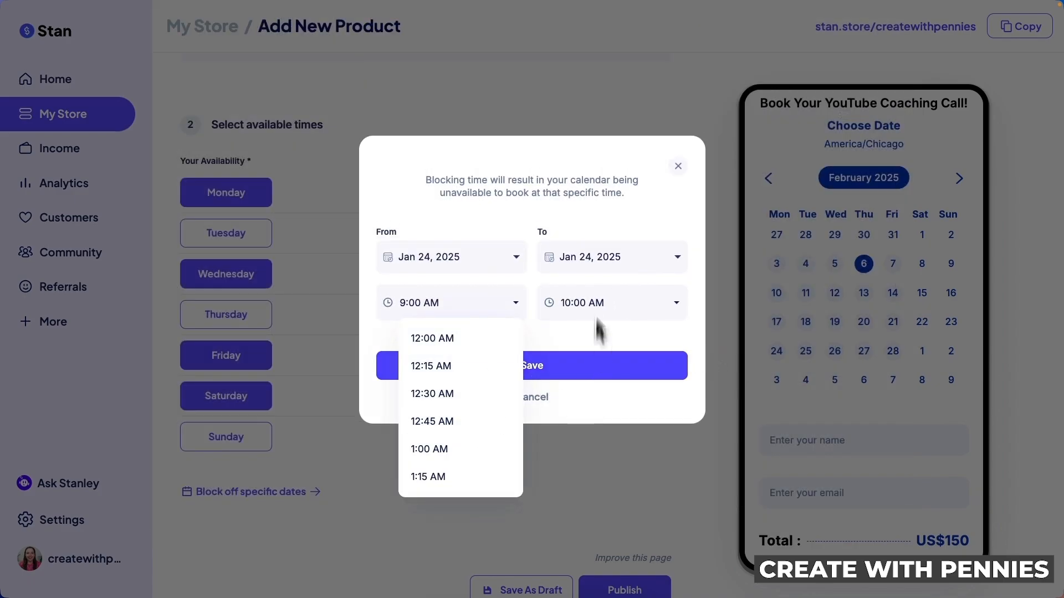
click(607, 203)
click(678, 166)
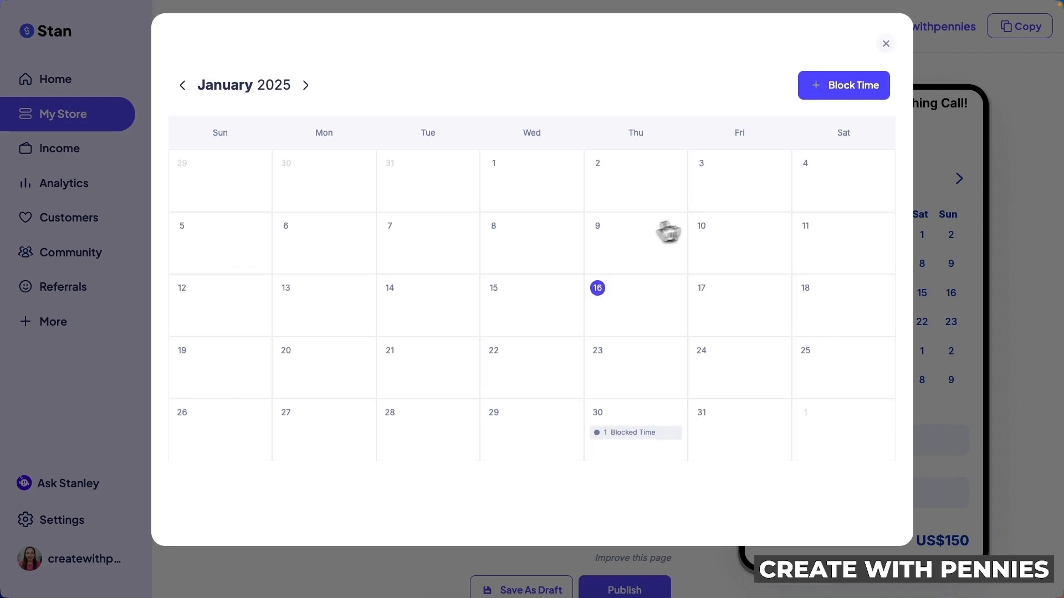
click(886, 30)
scroll(535, 377, down, 1)
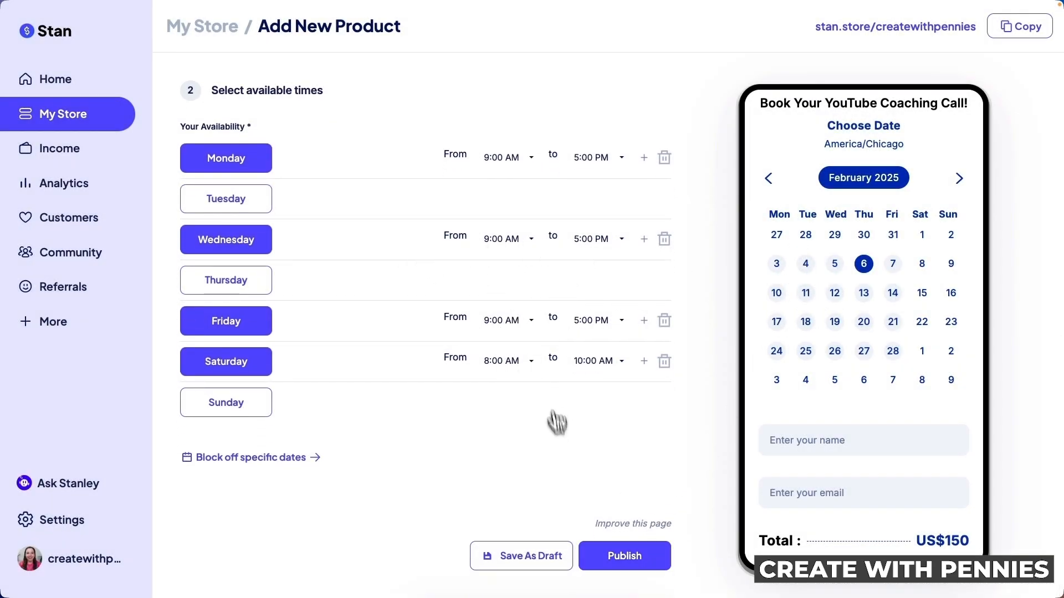
click(645, 561)
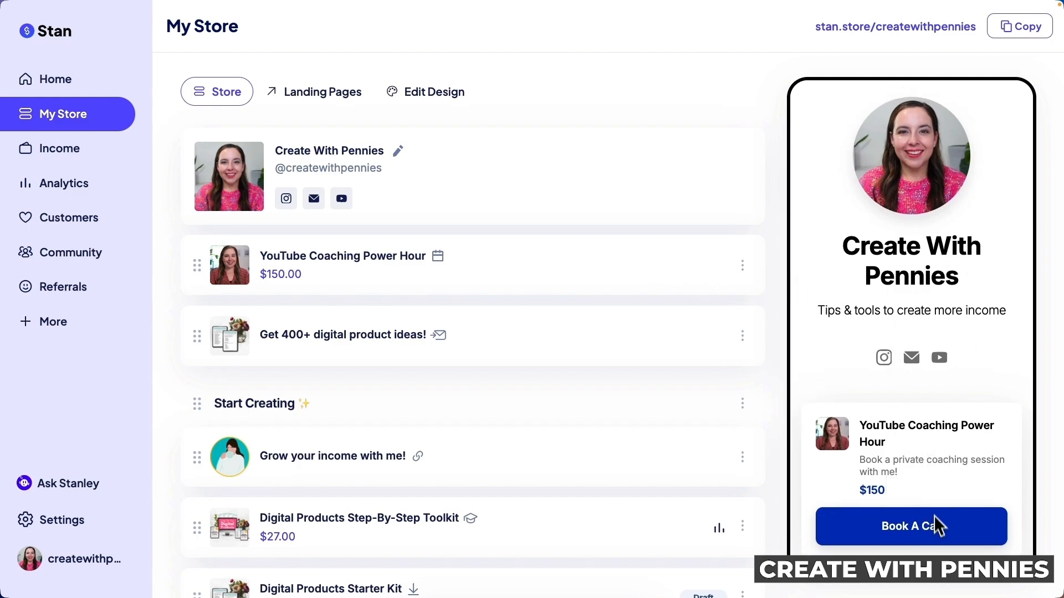
Open the live stan.store storefront in a new tab
click(877, 38)
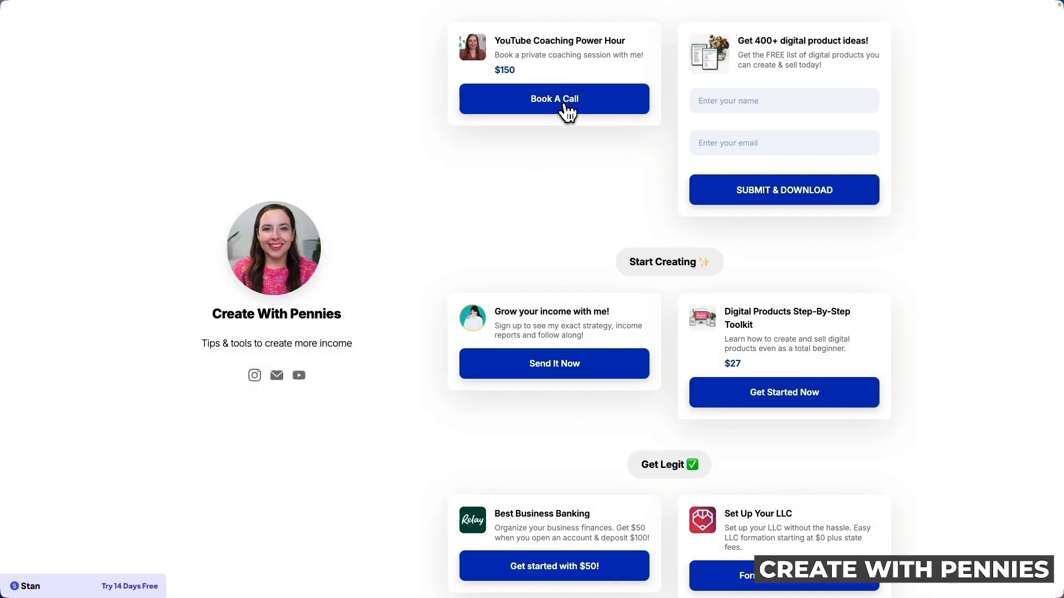
Open the Book Your YouTube Coaching Call product page and scroll to its calendar
click(568, 112)
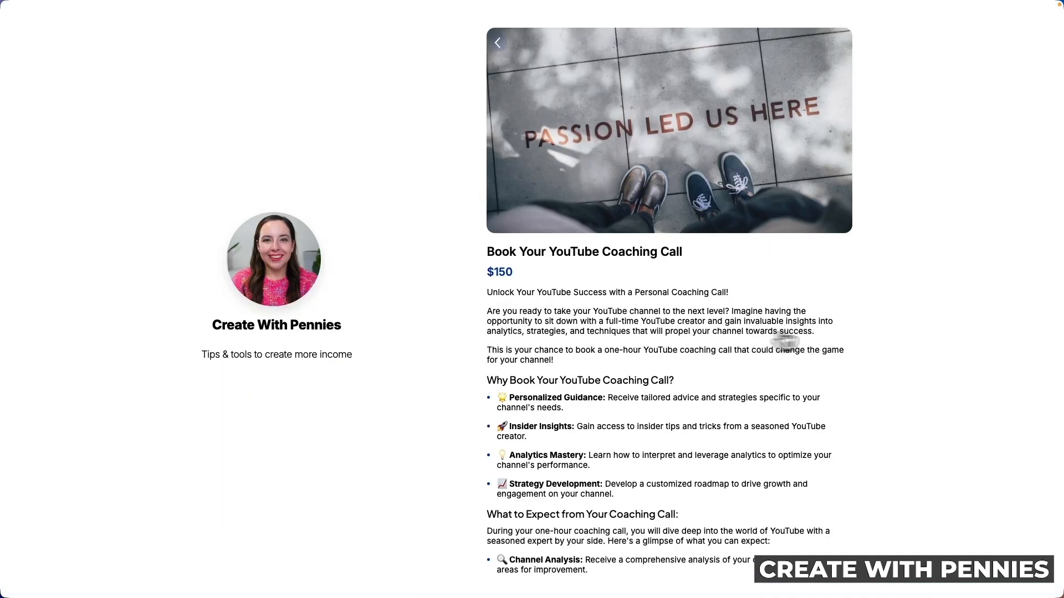
scroll(842, 336, down, 1)
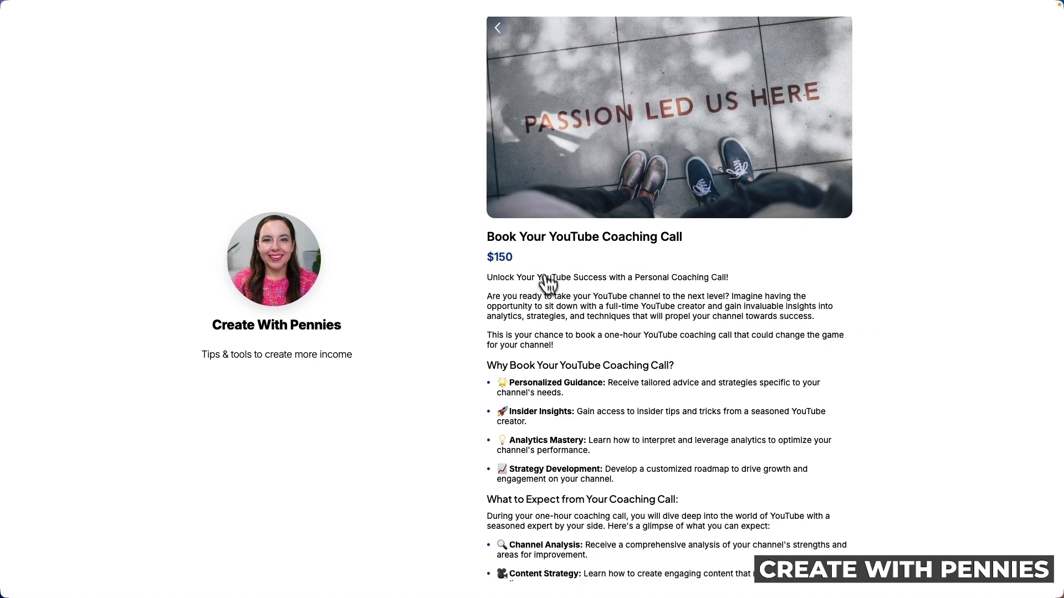
scroll(689, 316, down, 5)
scroll(696, 314, down, 5)
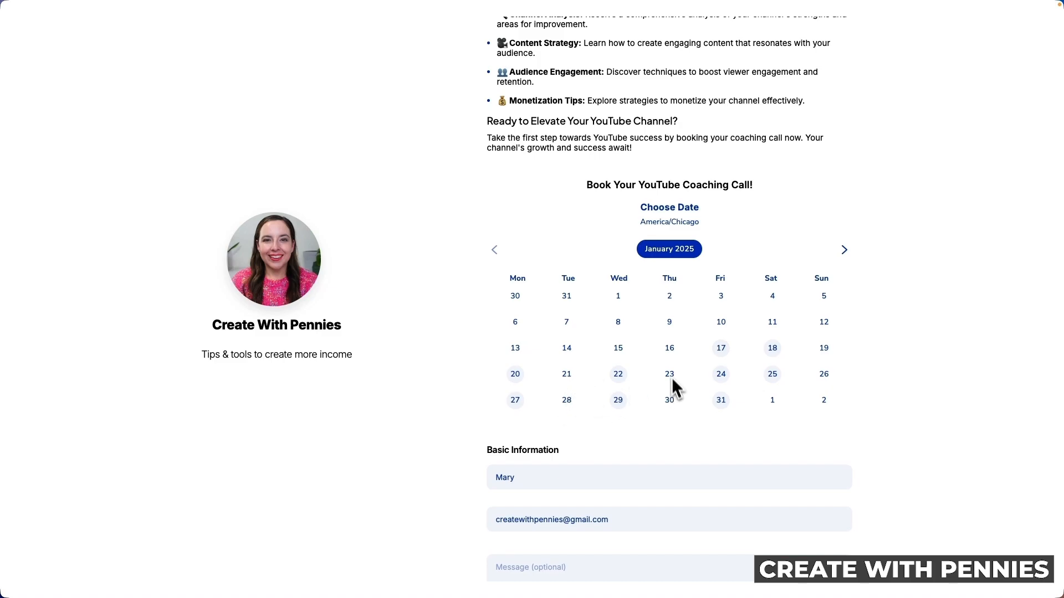
Check the January 22 time slots, return to the calendar, and scroll through the US$150 checkout
click(619, 374)
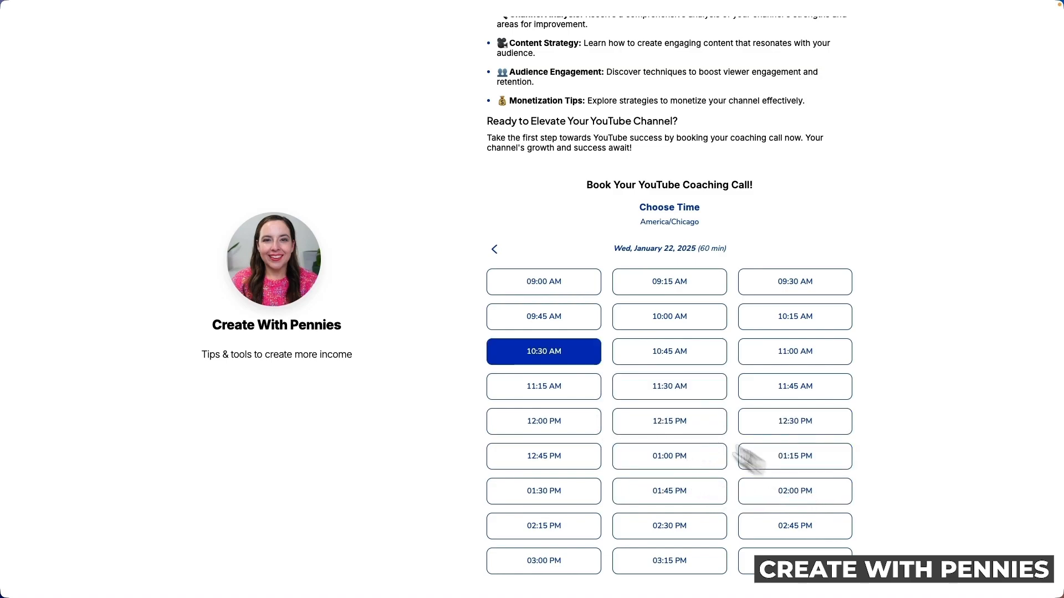
scroll(826, 457, down, 2)
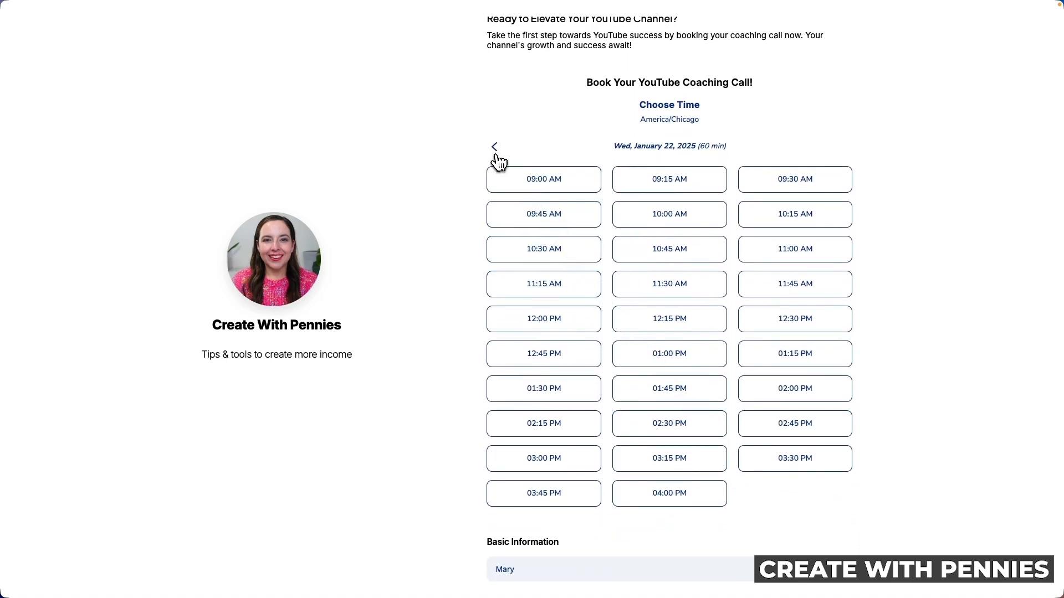
click(495, 149)
scroll(726, 415, down, 2)
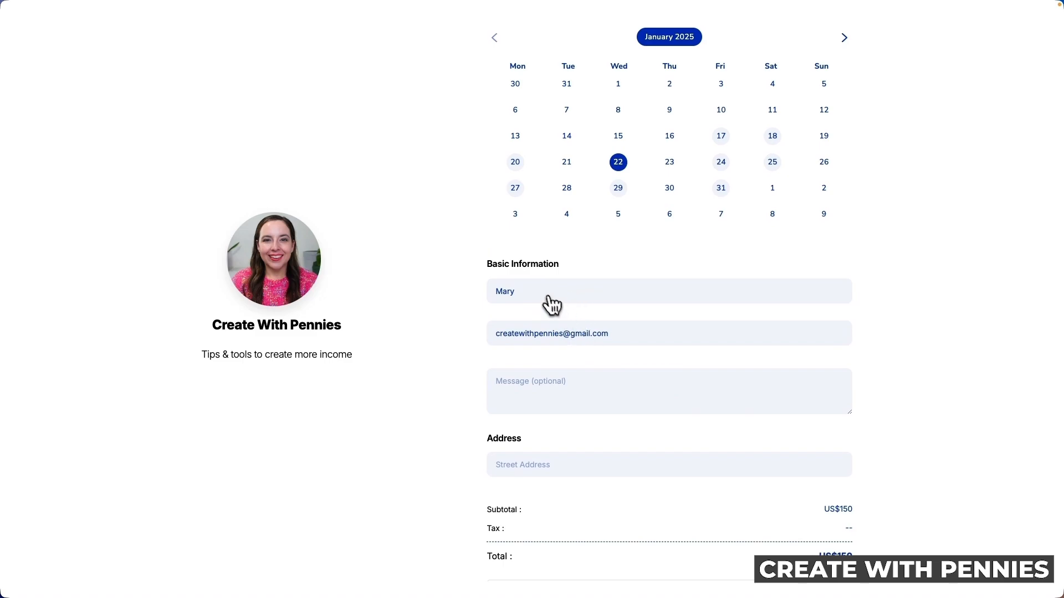
scroll(637, 380, down, 3)
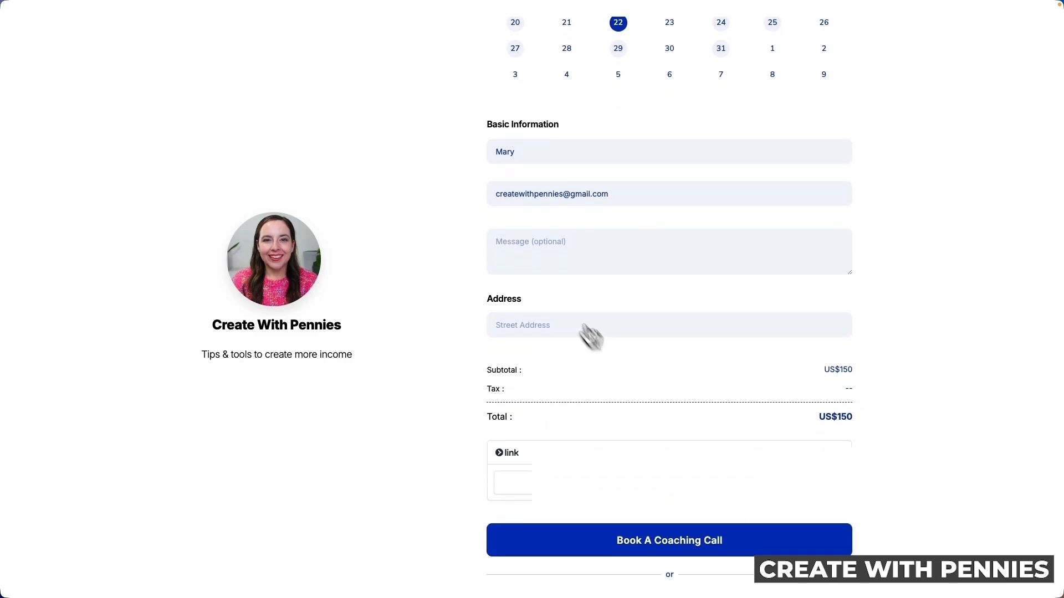
scroll(614, 350, down, 1)
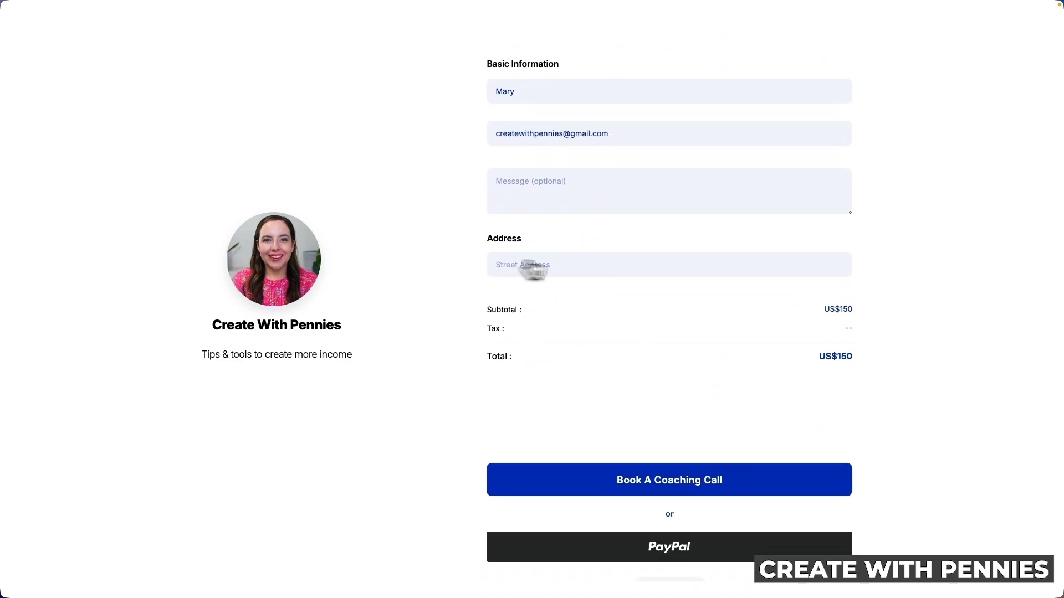
scroll(837, 311, down, 1)
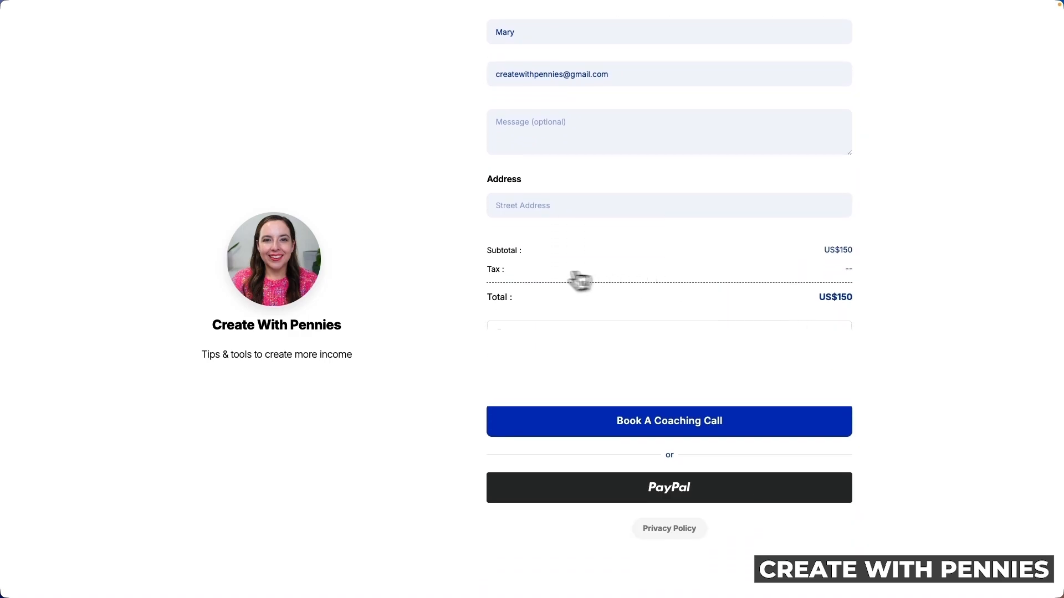